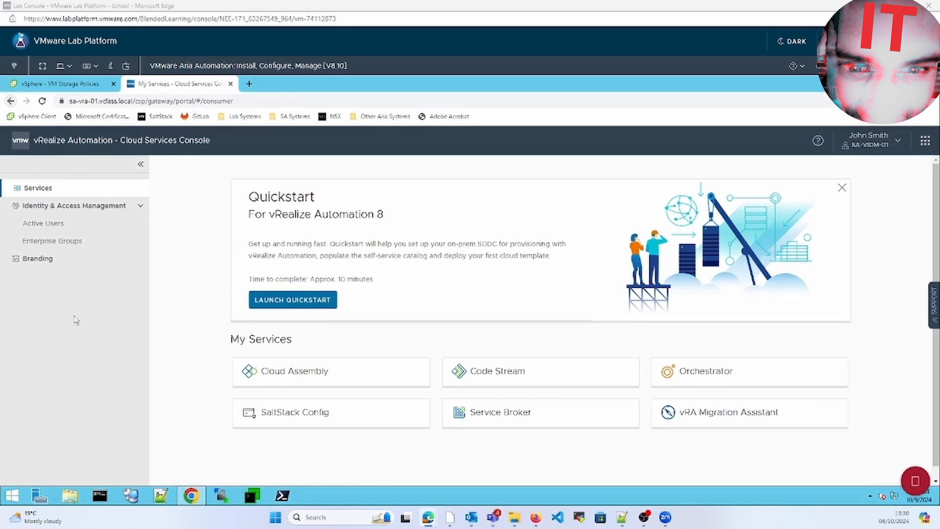
Open Cloud Assembly and delete the tagging-test deployment.
{"action": "left_click", "coordinate": [320, 375]}
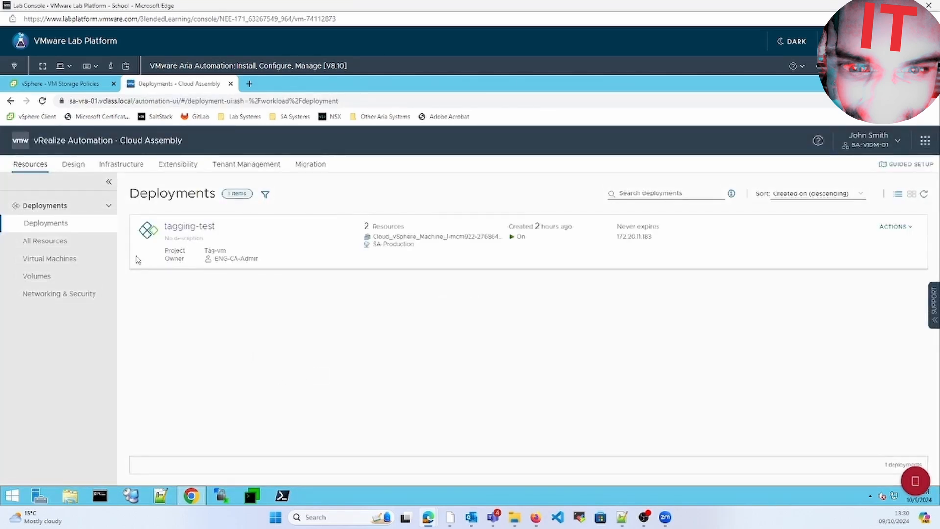
{"action": "left_click", "coordinate": [895, 226]}
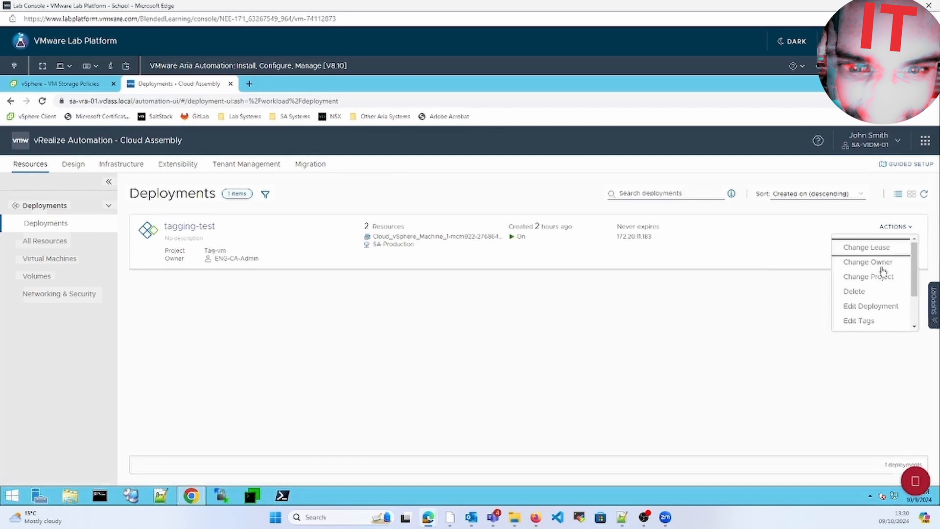
{"action": "left_click", "coordinate": [862, 290]}
{"action": "left_click", "coordinate": [580, 357]}
Review the datastores and storage policies among the infrastructure's storage resources.
{"action": "left_click", "coordinate": [121, 164]}
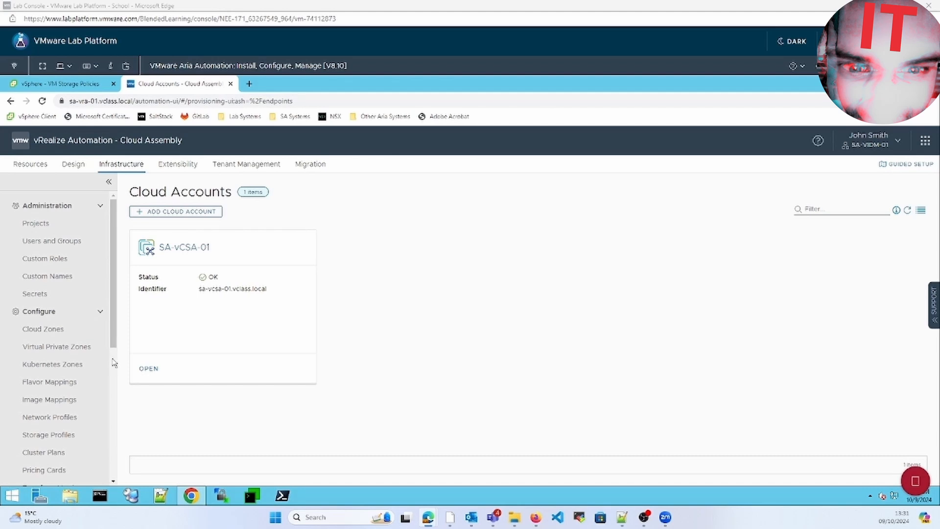
{"action": "scroll", "coordinate": [114, 362], "scroll_direction": "down", "scroll_amount": 5}
{"action": "left_click", "coordinate": [44, 356]}
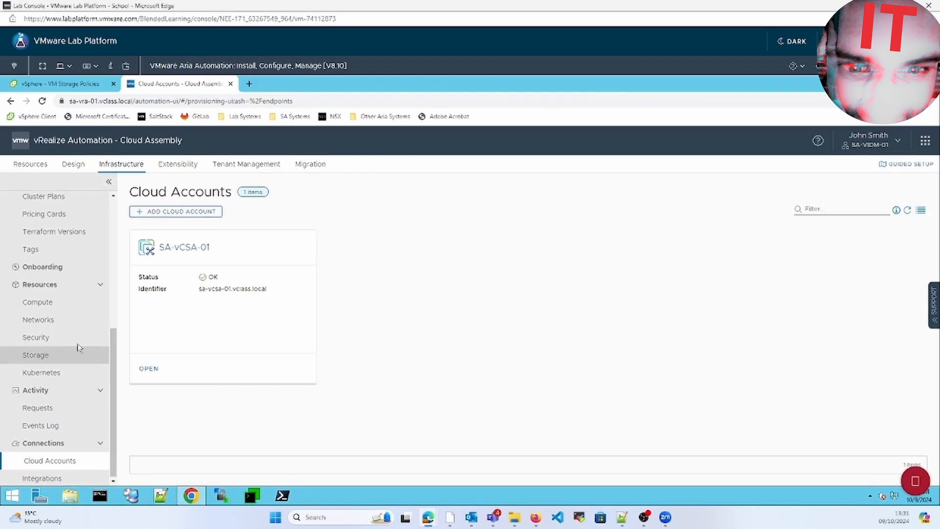
{"action": "left_click", "coordinate": [240, 217]}
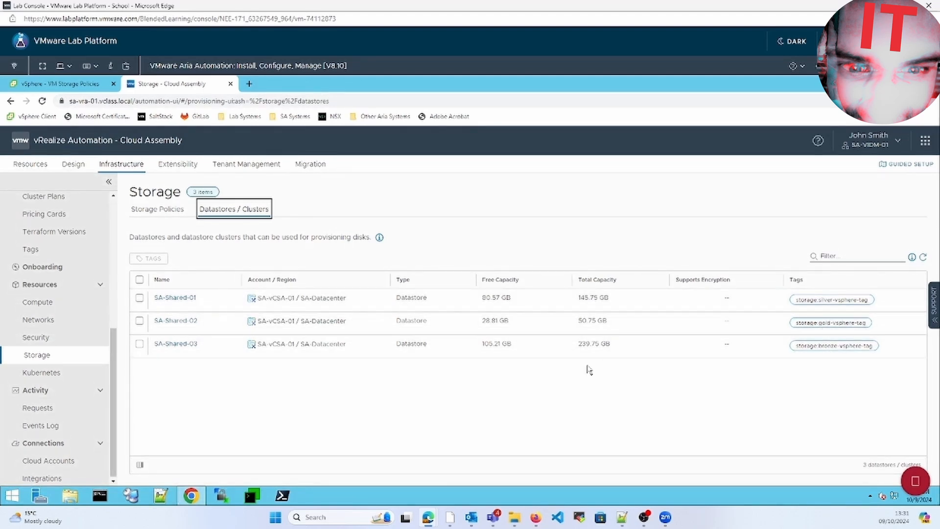
{"action": "left_click", "coordinate": [159, 214]}
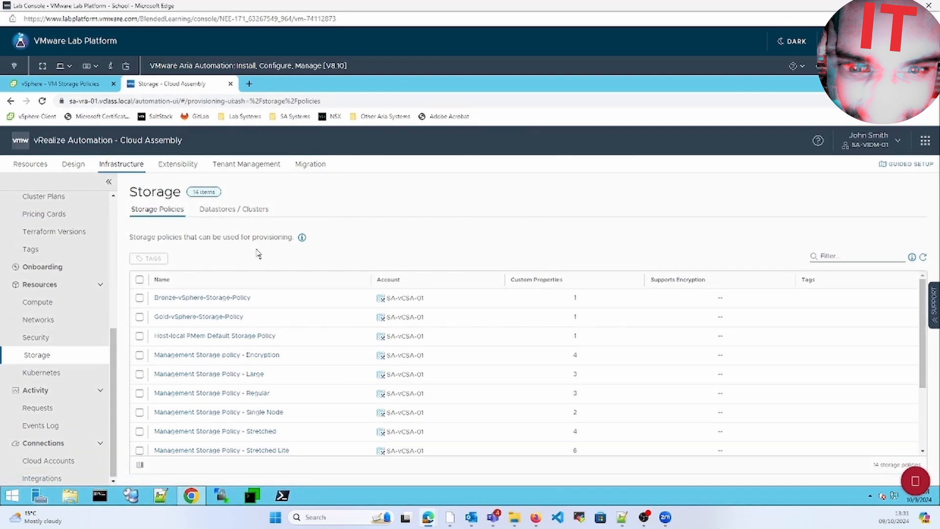
{"action": "scroll", "coordinate": [434, 330], "scroll_direction": "down", "scroll_amount": 1}
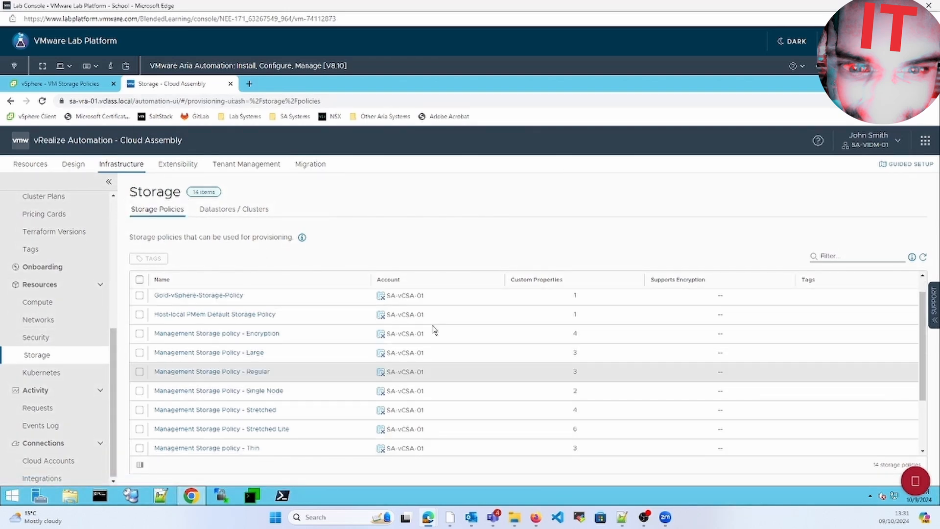
Browse the storage profiles for SA-vCSA-01 / SA-Datacenter to see their policies and tags.
{"action": "scroll", "coordinate": [53, 267], "scroll_direction": "up", "scroll_amount": 5}
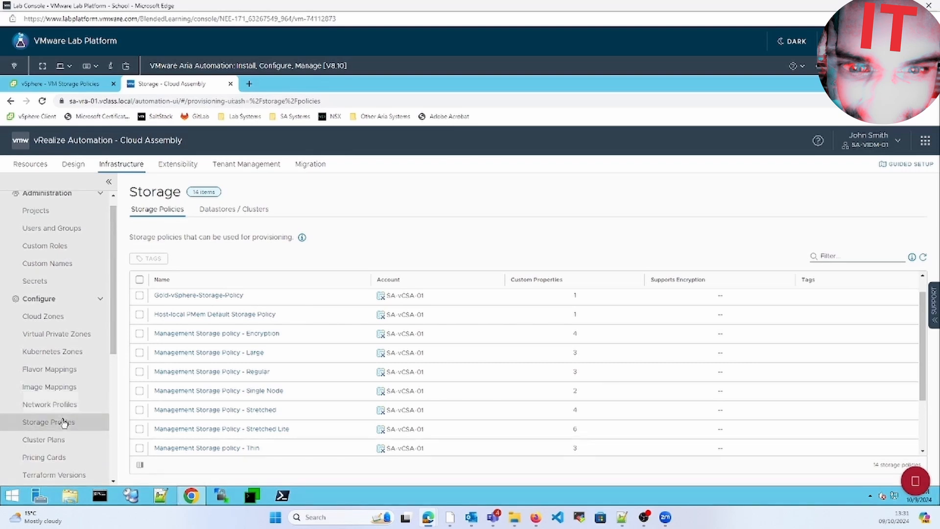
{"action": "left_click", "coordinate": [63, 423]}
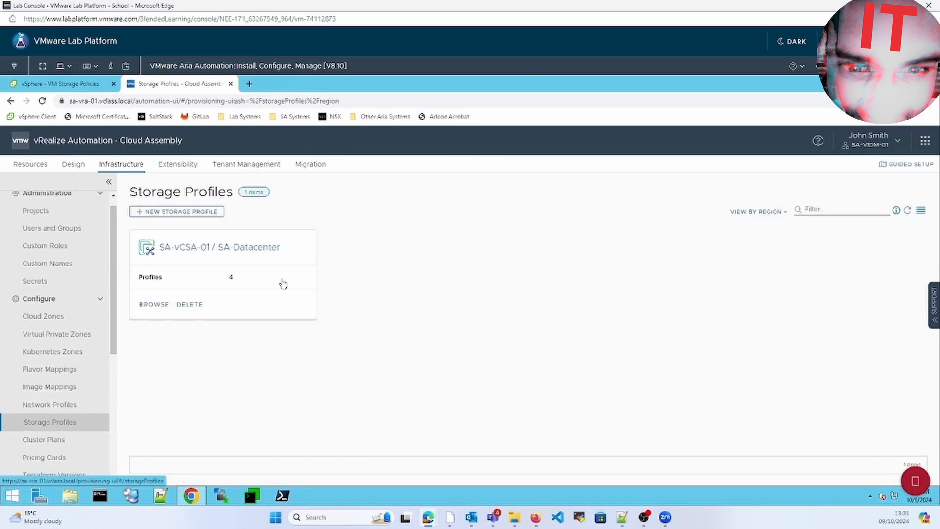
{"action": "left_click", "coordinate": [153, 305]}
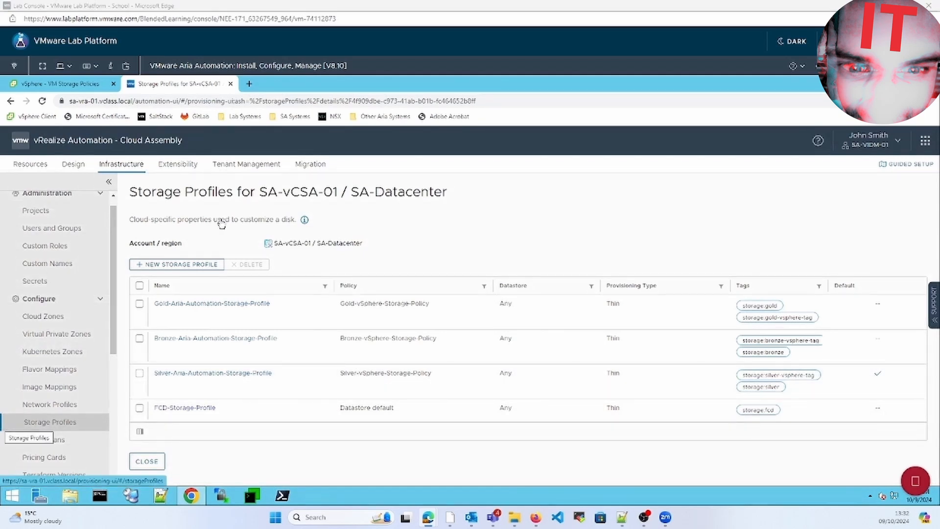
Glance at the VM storage policies in the vSphere Client, and look through Cloud Assembly's list of storage policies.
{"action": "left_click", "coordinate": [88, 84]}
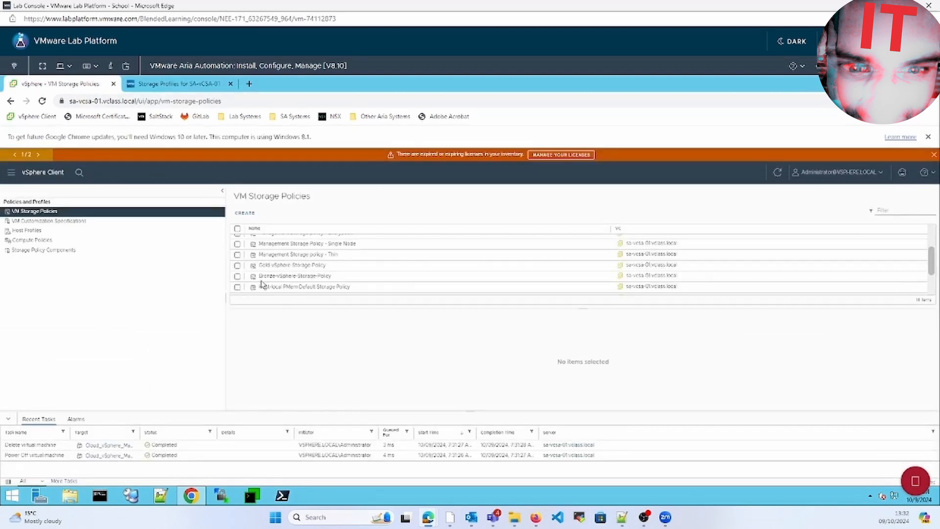
{"action": "left_click", "coordinate": [185, 84]}
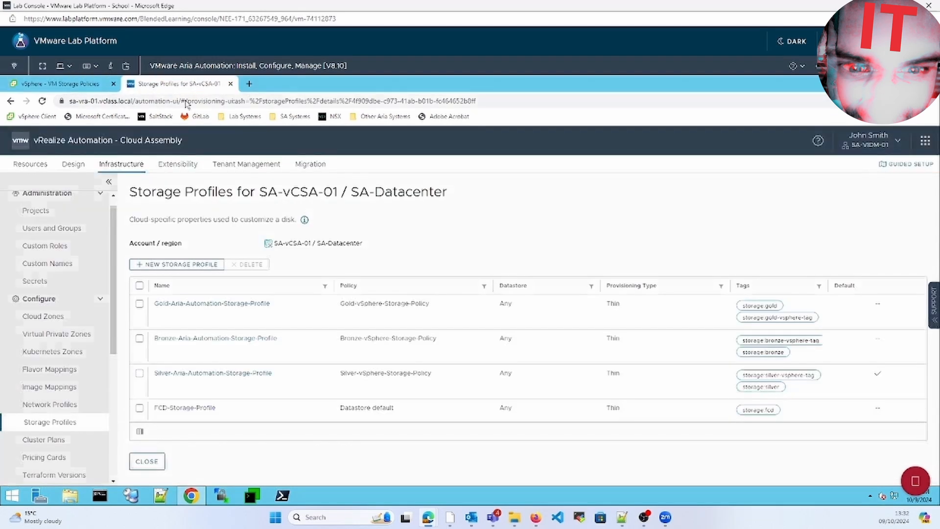
{"action": "scroll", "coordinate": [117, 404], "scroll_direction": "down", "scroll_amount": 5}
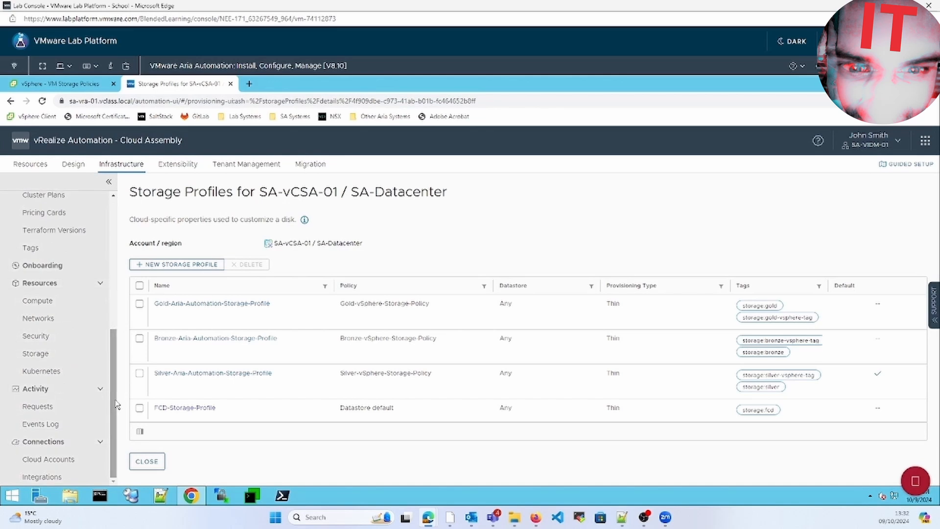
{"action": "scroll", "coordinate": [115, 399], "scroll_direction": "up", "scroll_amount": 1}
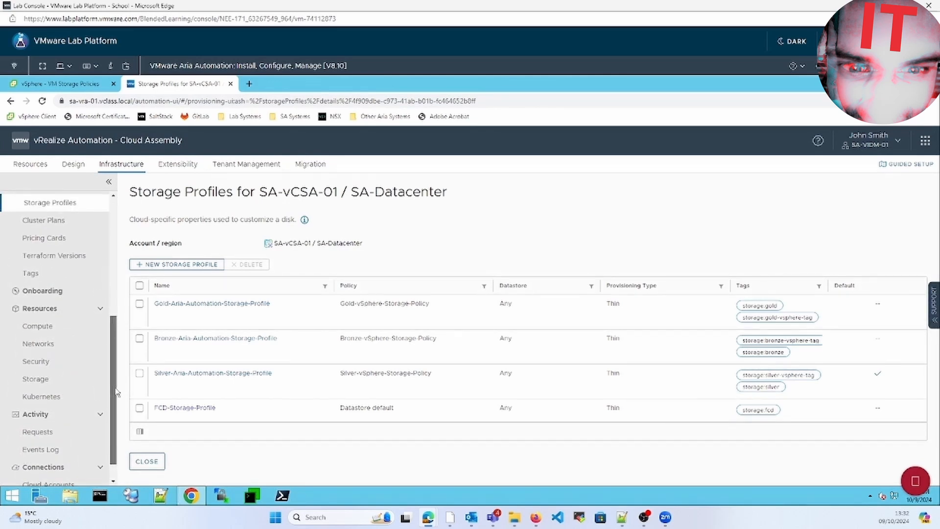
{"action": "left_click", "coordinate": [42, 376]}
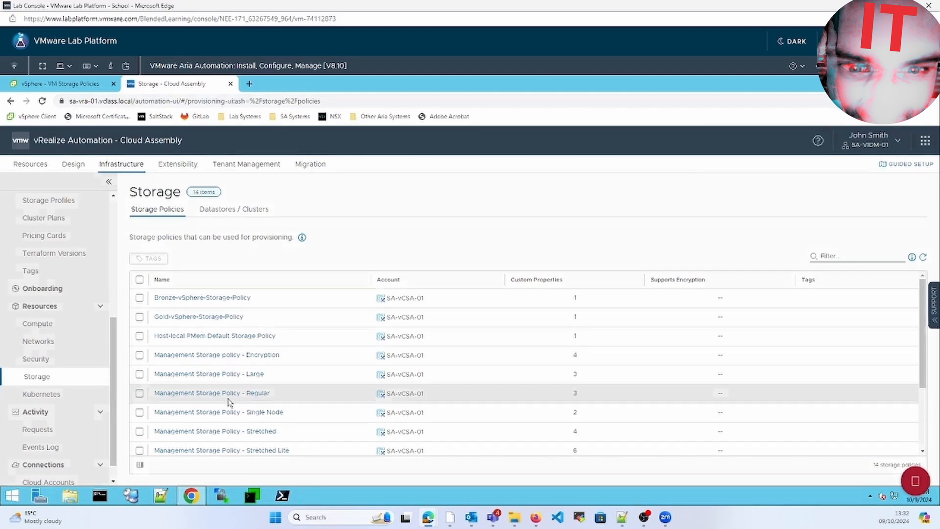
{"action": "scroll", "coordinate": [637, 413], "scroll_direction": "down", "scroll_amount": 3}
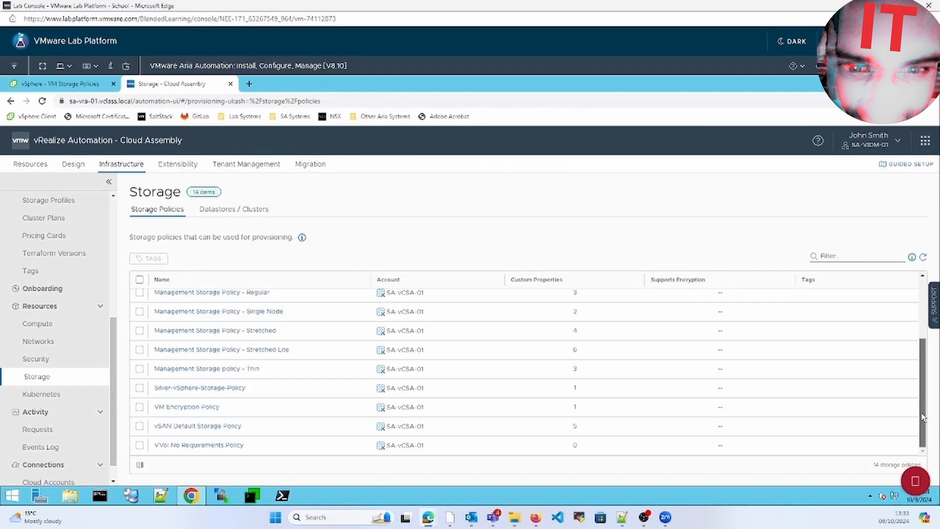
In the vSphere Client, check the compatible storage of the Gold, Silver and Bronze vSphere storage policies.
{"action": "left_click", "coordinate": [87, 85]}
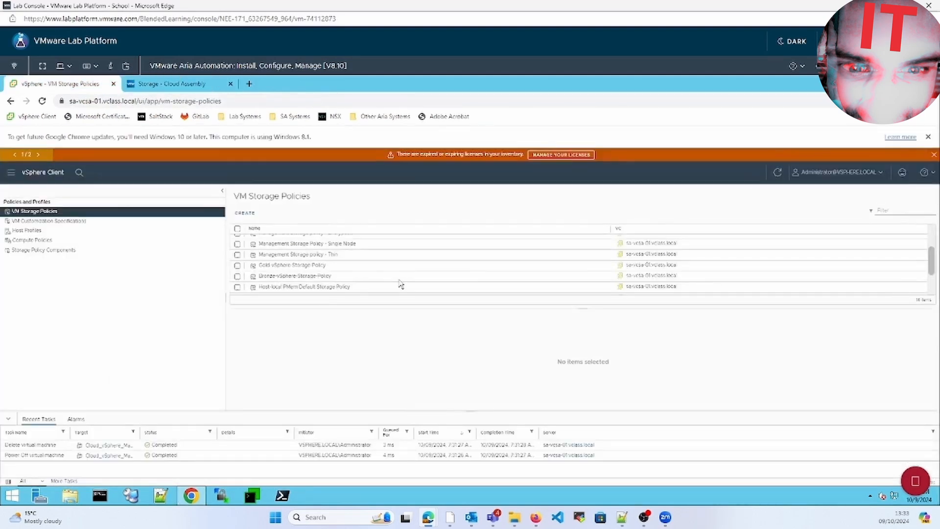
{"action": "left_click", "coordinate": [238, 266]}
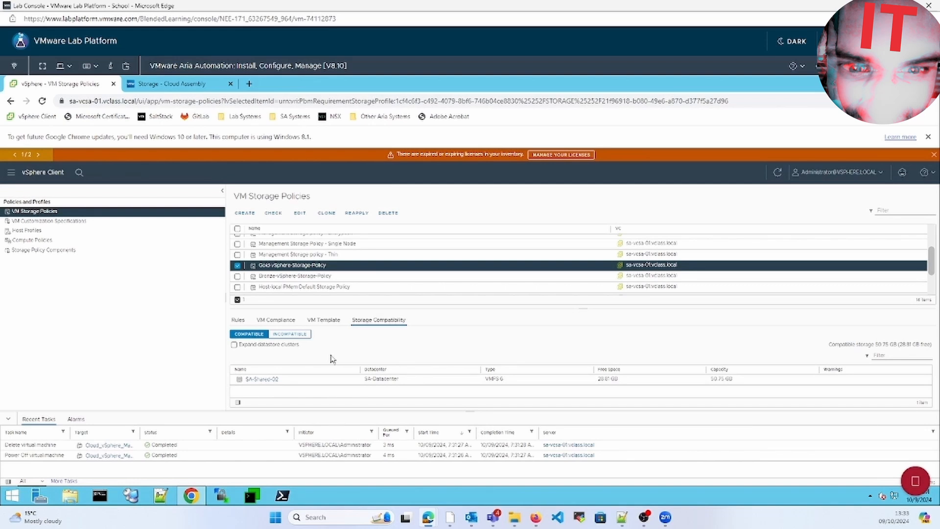
{"action": "left_click", "coordinate": [238, 266]}
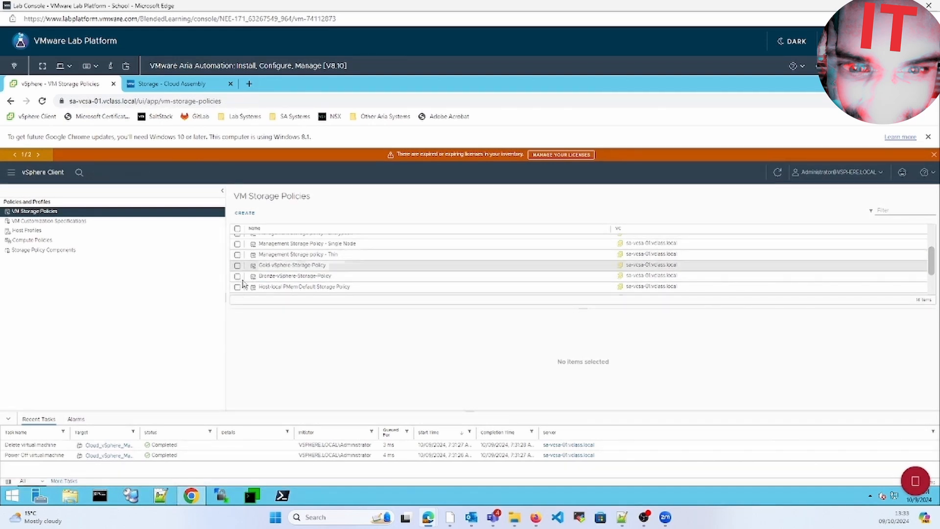
{"action": "scroll", "coordinate": [243, 283], "scroll_direction": "down", "scroll_amount": 2}
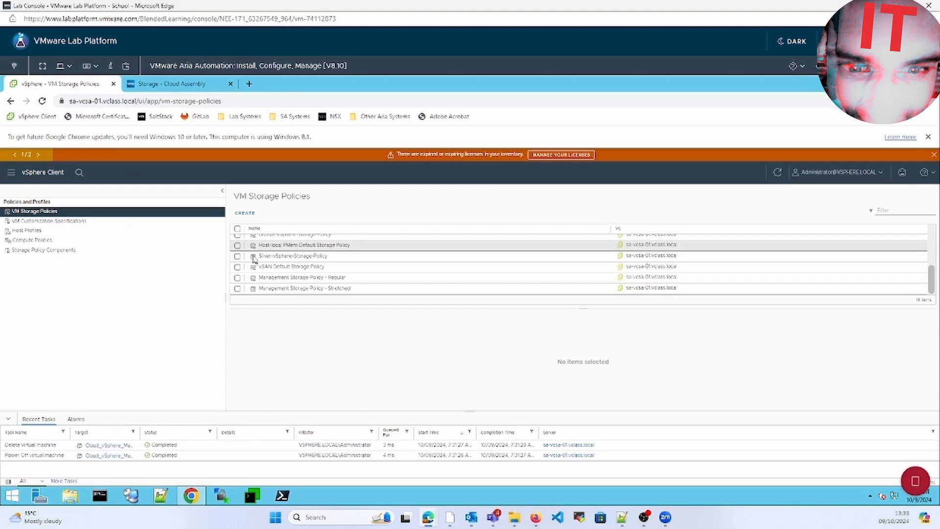
{"action": "left_click", "coordinate": [238, 256]}
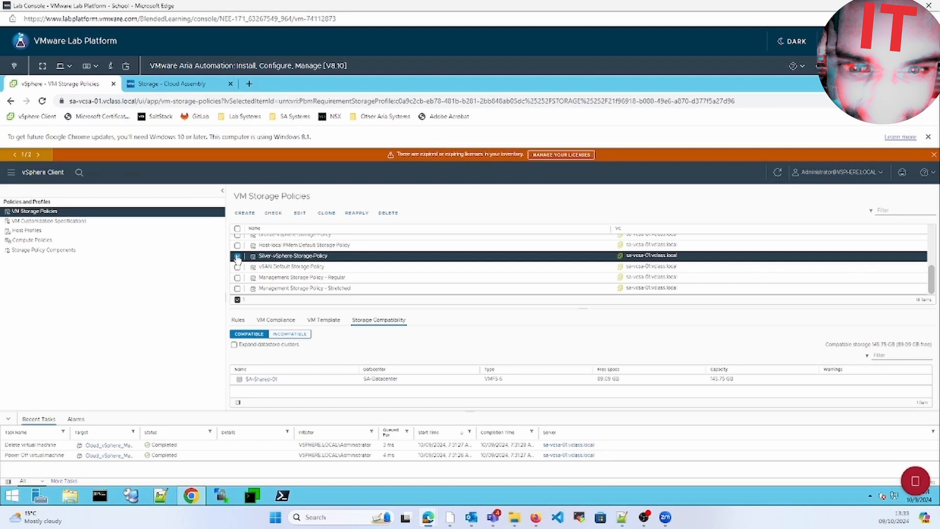
{"action": "left_click", "coordinate": [238, 257]}
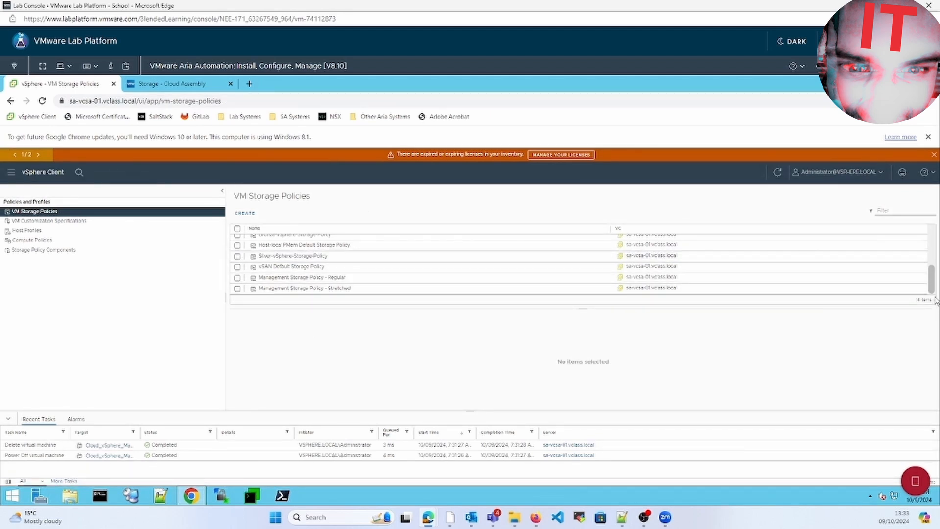
{"action": "left_click_drag", "start_coordinate": [933, 296], "coordinate": [933, 290]}
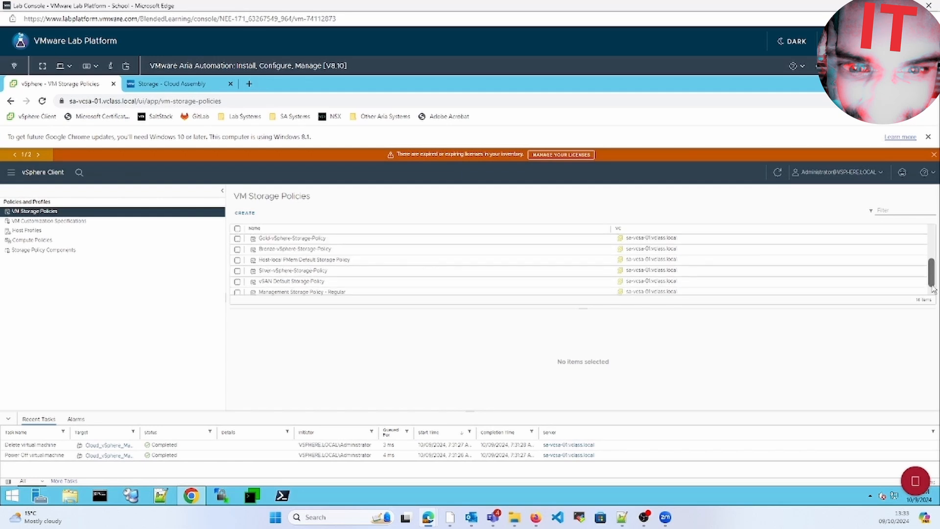
{"action": "left_click", "coordinate": [238, 249]}
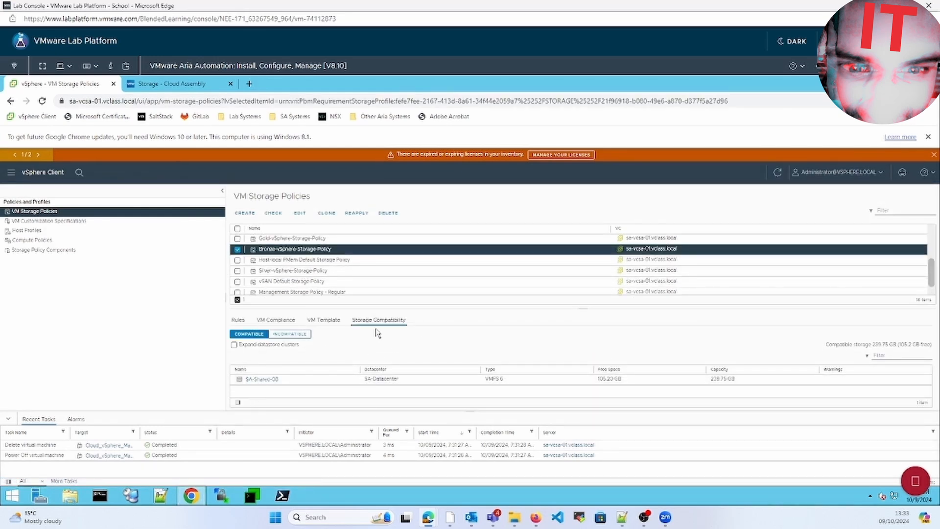
Compare the datastore tags in Cloud Assembly with those assigned to SA-Shared-03, SA-Shared-02 and SA-Shared-01 in the vSphere Client.
{"action": "left_click", "coordinate": [167, 84]}
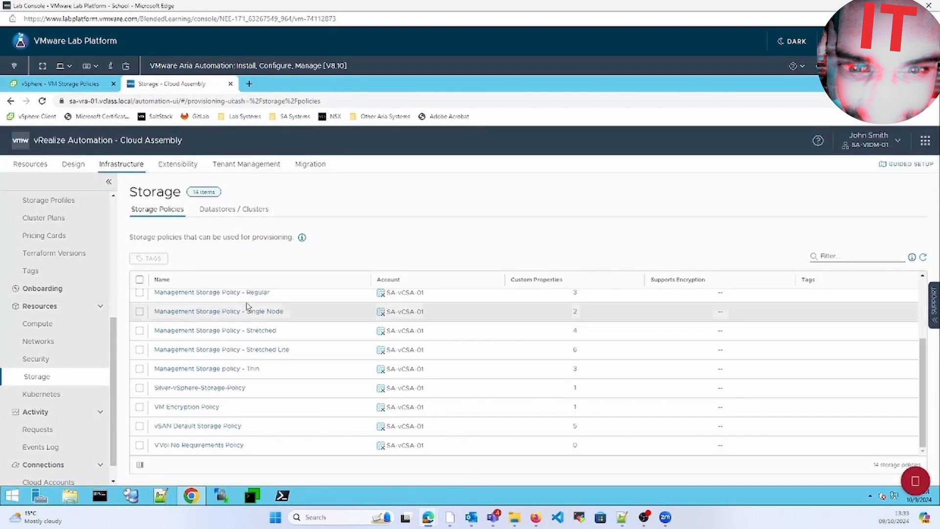
{"action": "left_click", "coordinate": [224, 210]}
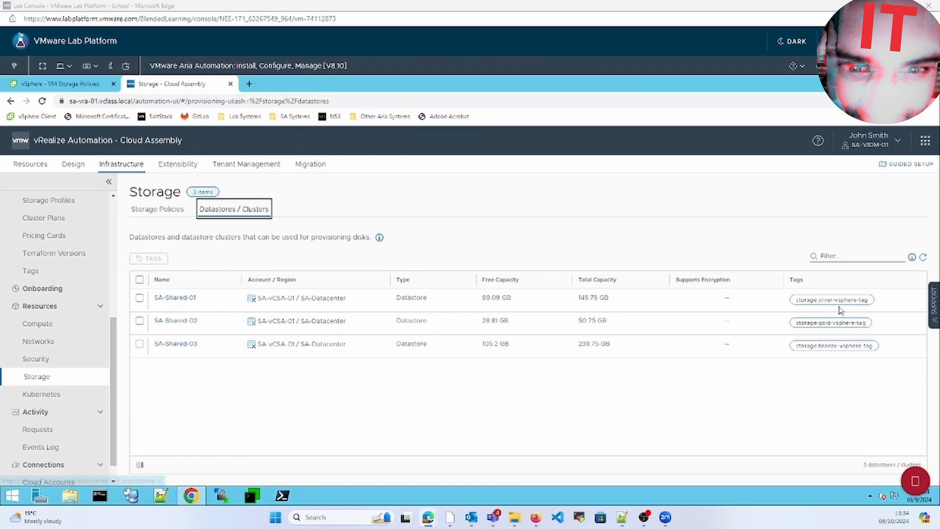
{"action": "left_click", "coordinate": [58, 84]}
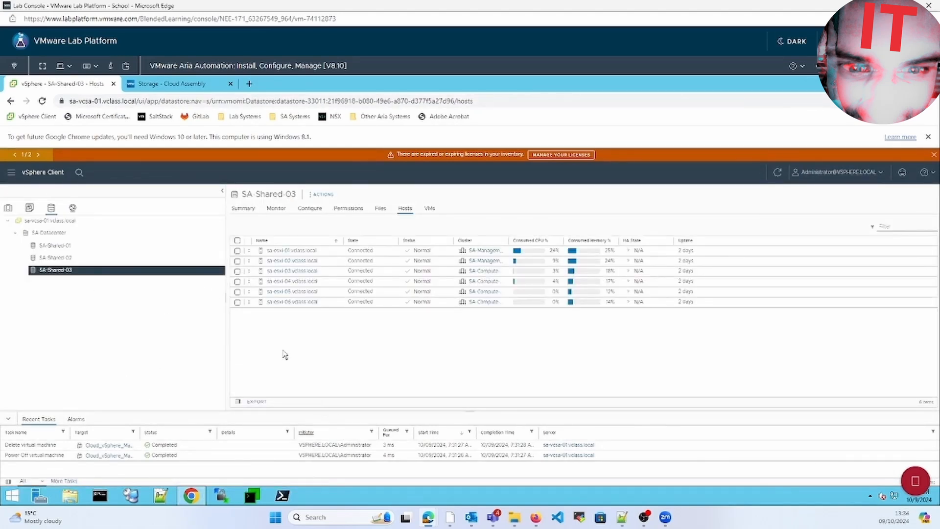
{"action": "left_click", "coordinate": [249, 209]}
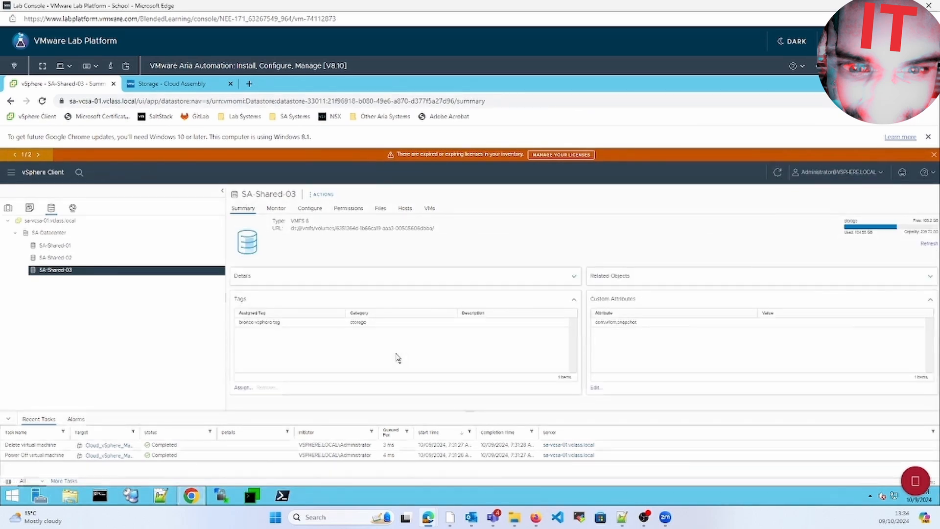
{"action": "left_click", "coordinate": [305, 325]}
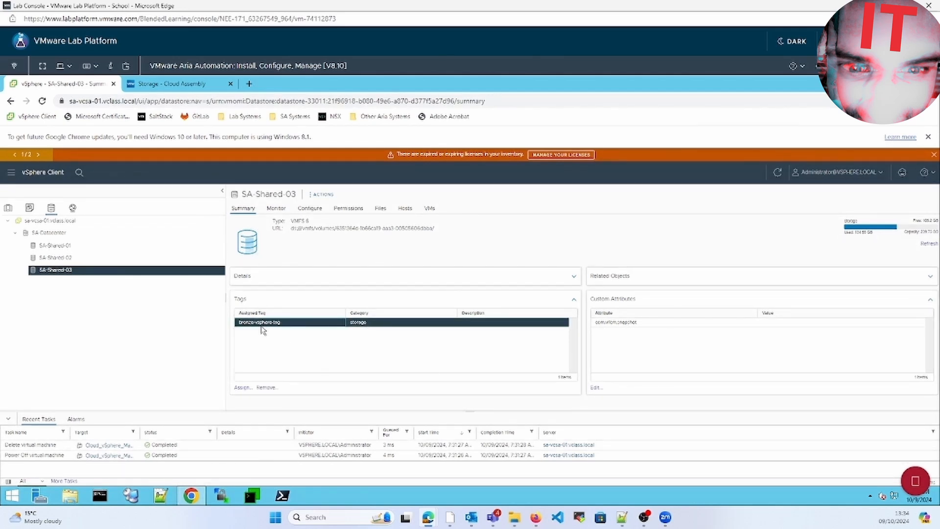
{"action": "left_click", "coordinate": [89, 259]}
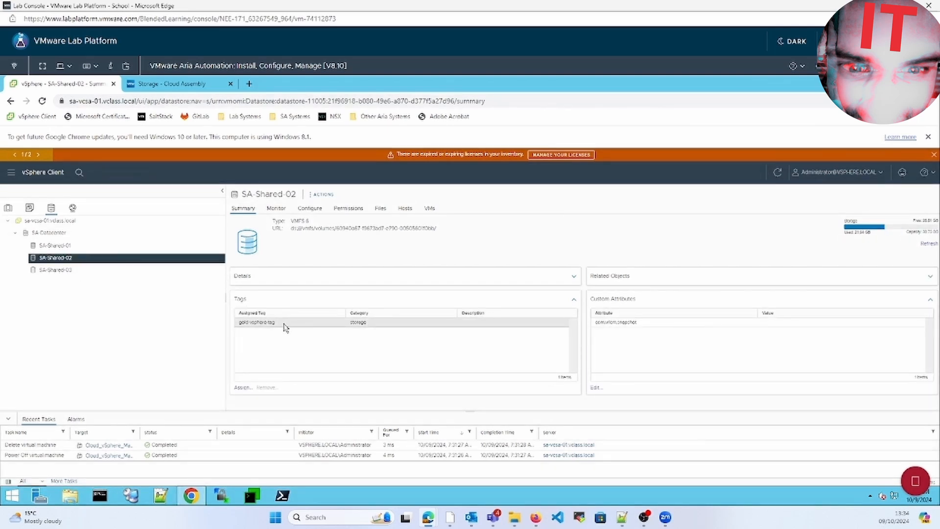
{"action": "left_click", "coordinate": [119, 245]}
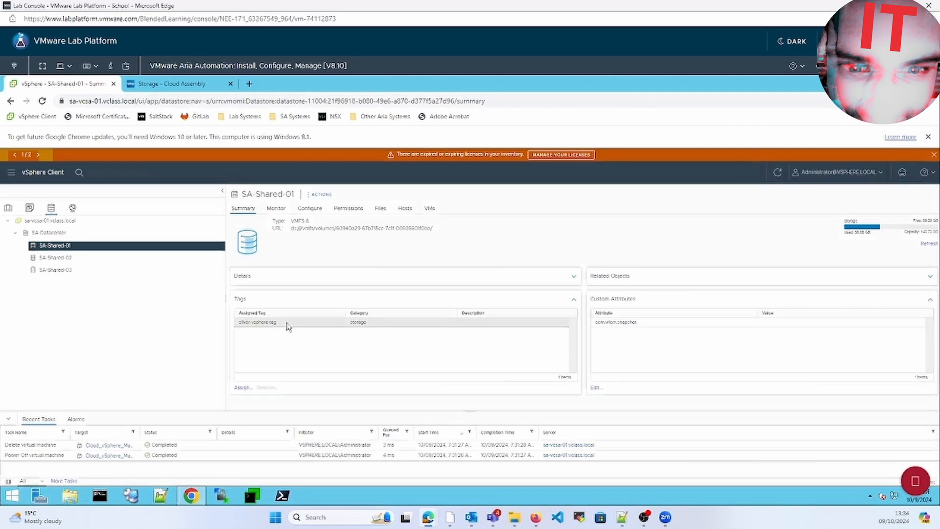
Return to Cloud Assembly and reopen the list of storage profiles for SA-vCSA-01 / SA-Datacenter.
{"action": "left_click", "coordinate": [171, 84]}
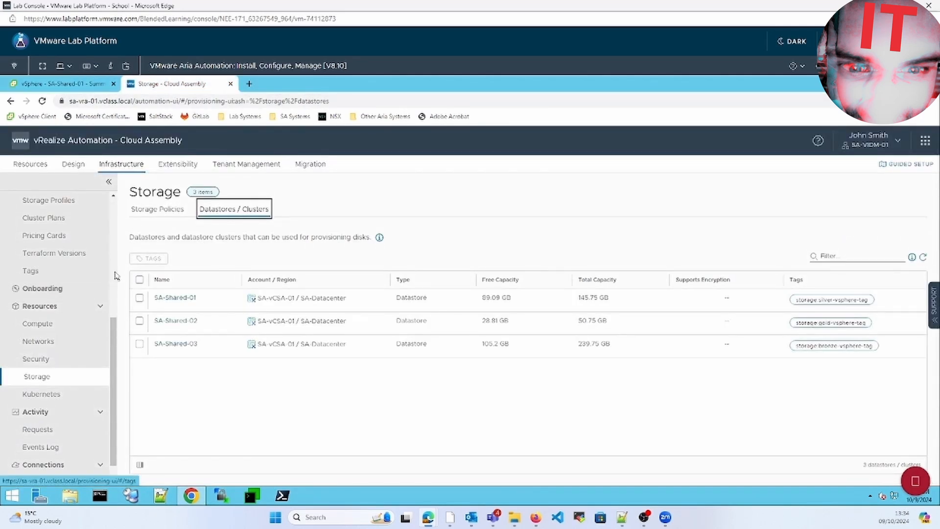
{"action": "scroll", "coordinate": [117, 276], "scroll_direction": "up", "scroll_amount": 5}
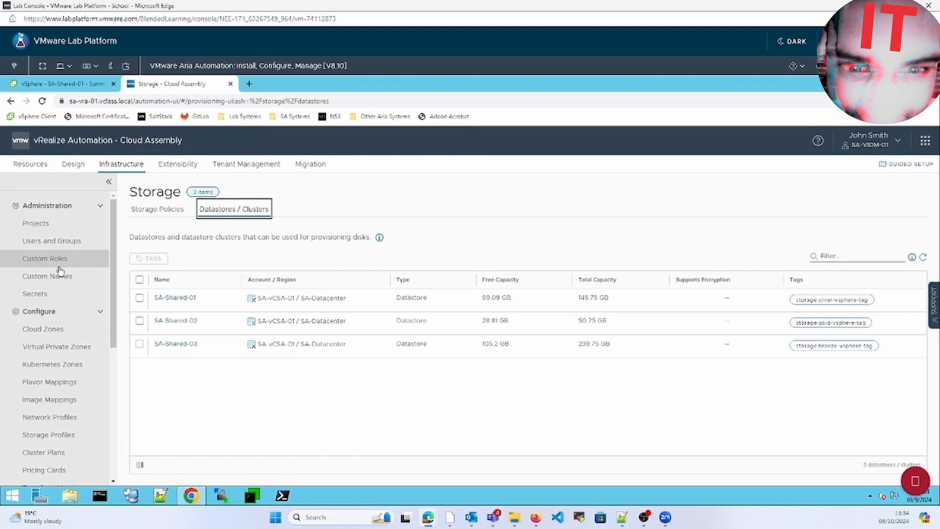
{"action": "left_click", "coordinate": [51, 436]}
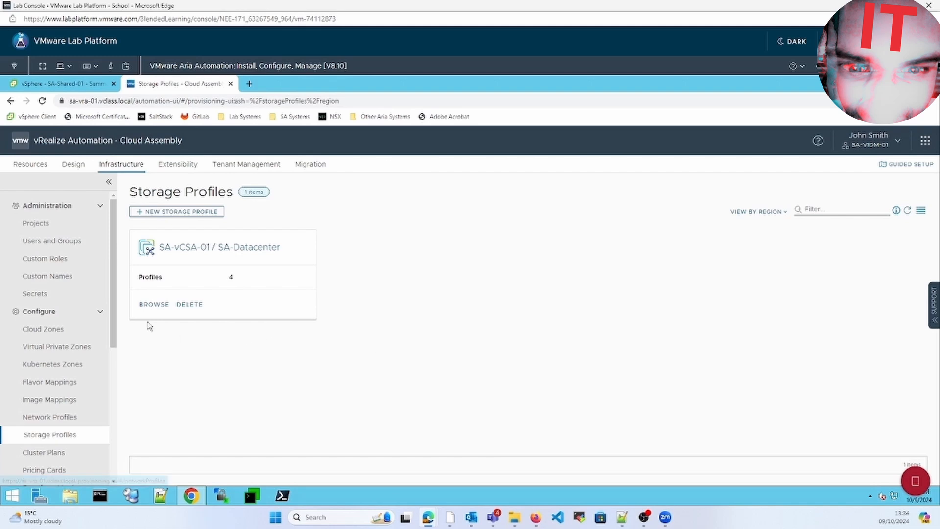
{"action": "left_click", "coordinate": [153, 305]}
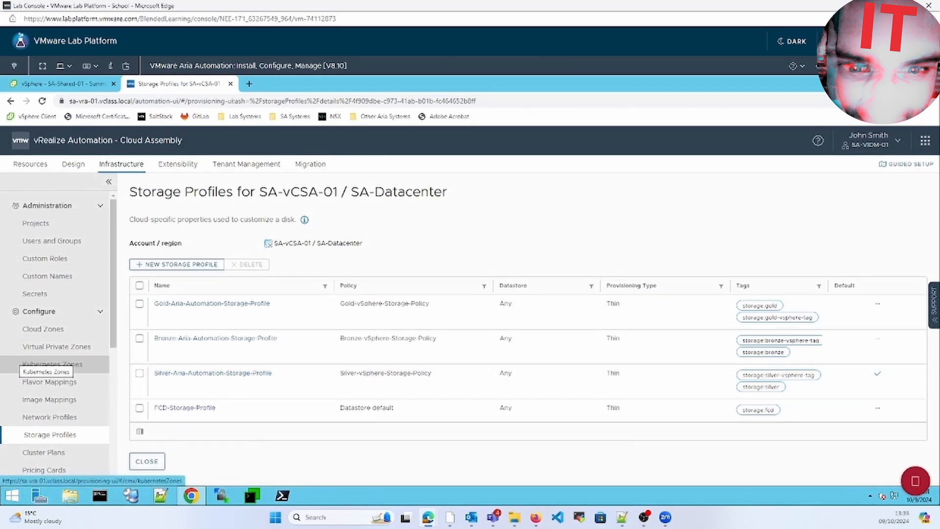
Filter the cloud templates by "Scena" and open VMW-Storage-Scenario-1 in a new browser tab.
{"action": "left_click", "coordinate": [77, 163]}
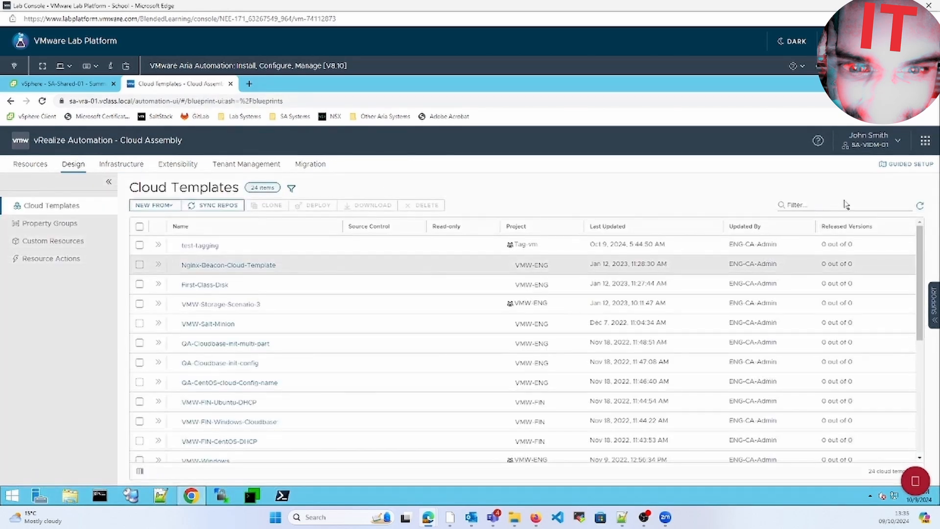
{"action": "left_click", "coordinate": [842, 202]}
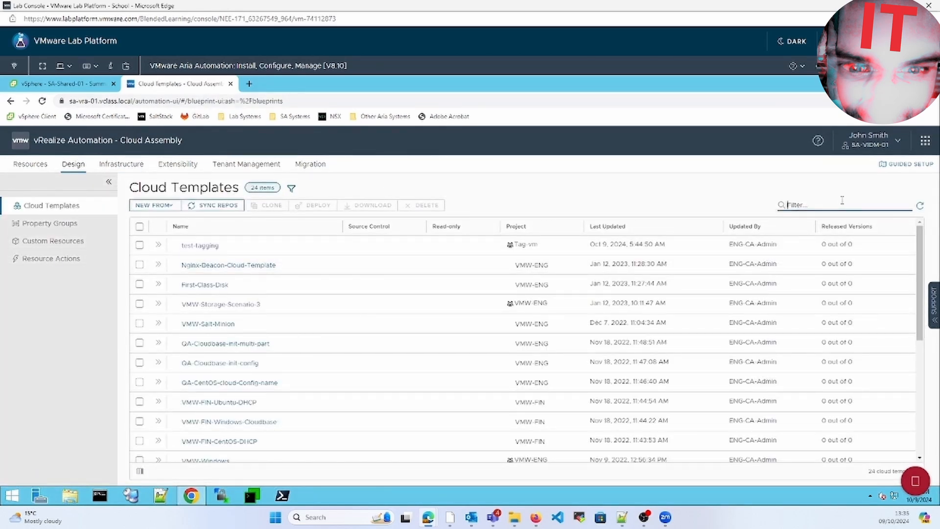
{"action": "type", "text": "Scena"}
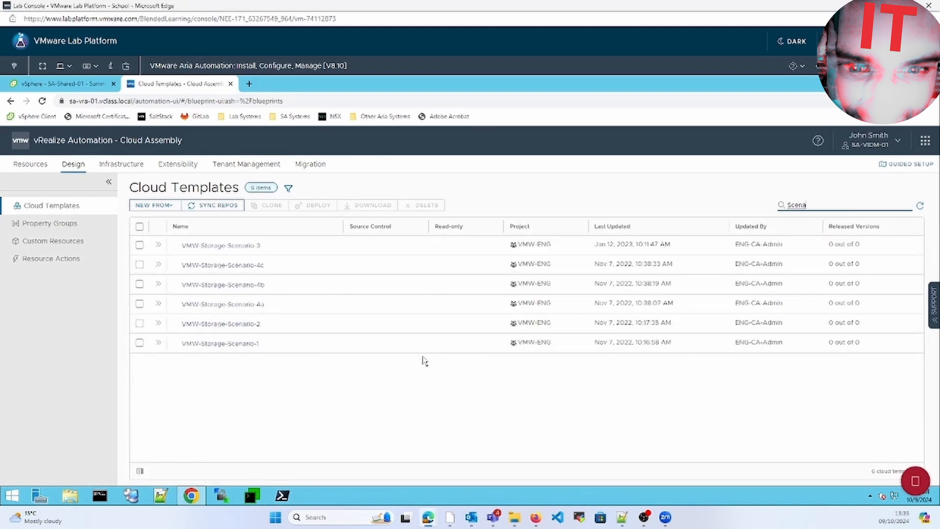
{"action": "right_click", "coordinate": [235, 347]}
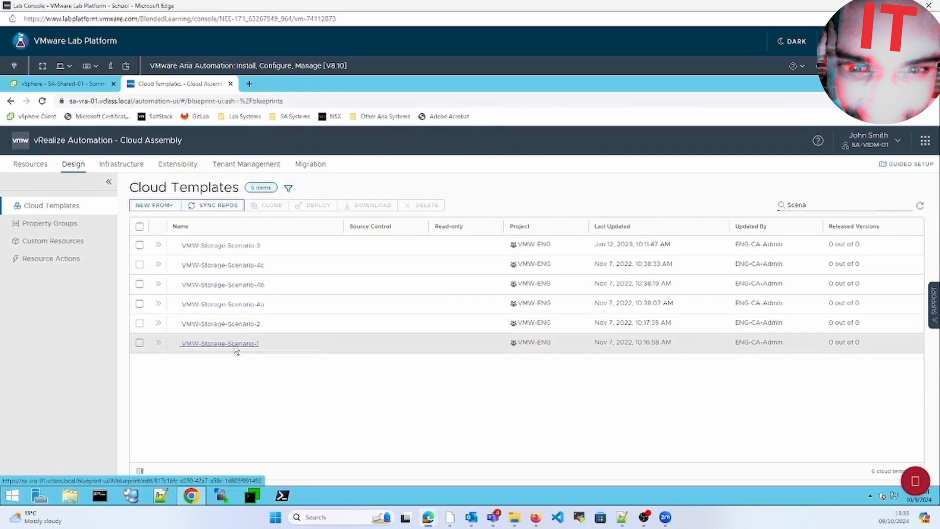
{"action": "left_click", "coordinate": [265, 354]}
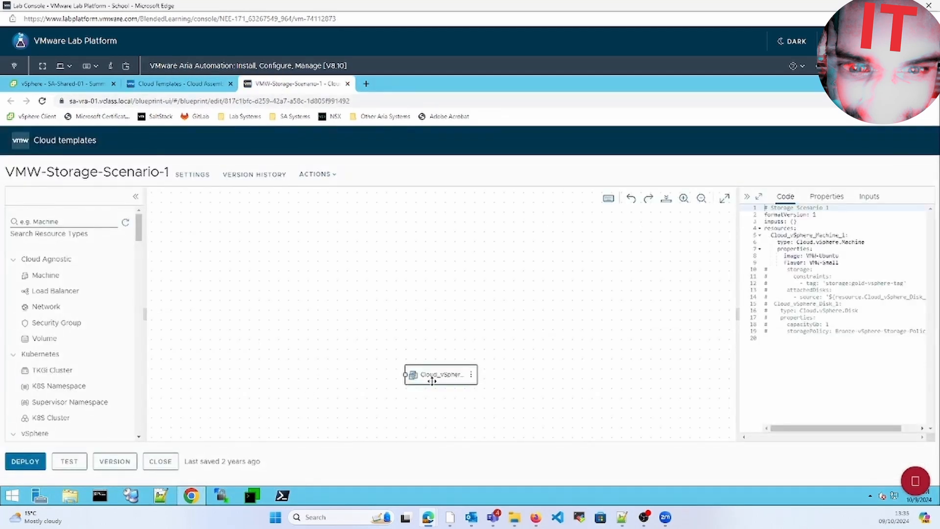
Deploy the VMW-Storage-Scenario-1 template as a new deployment named scenario1.
{"action": "left_click", "coordinate": [33, 465]}
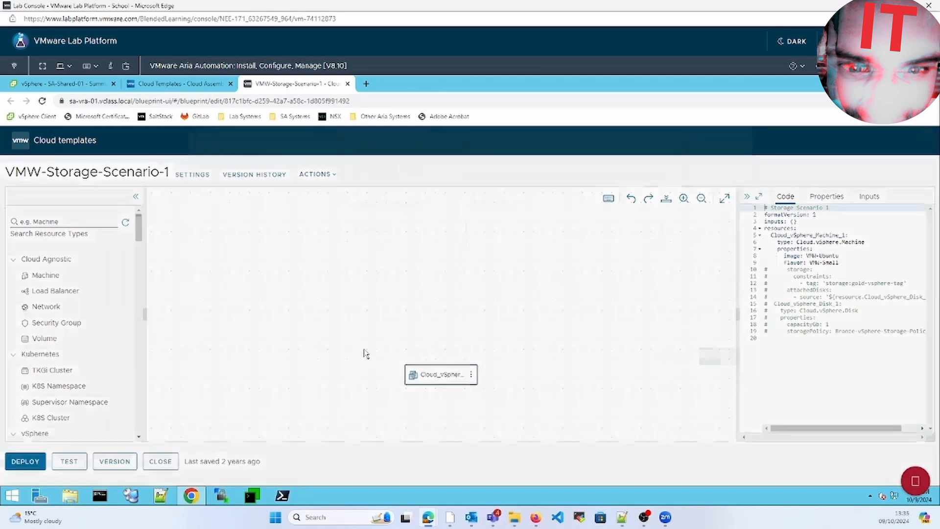
{"action": "left_click", "coordinate": [535, 232]}
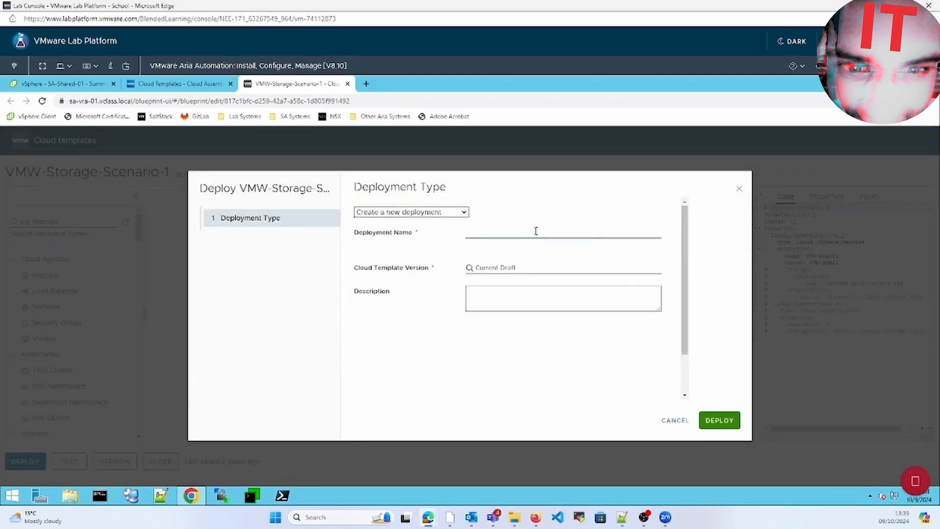
{"action": "type", "text": "scenario1"}
{"action": "left_click", "coordinate": [720, 421]}
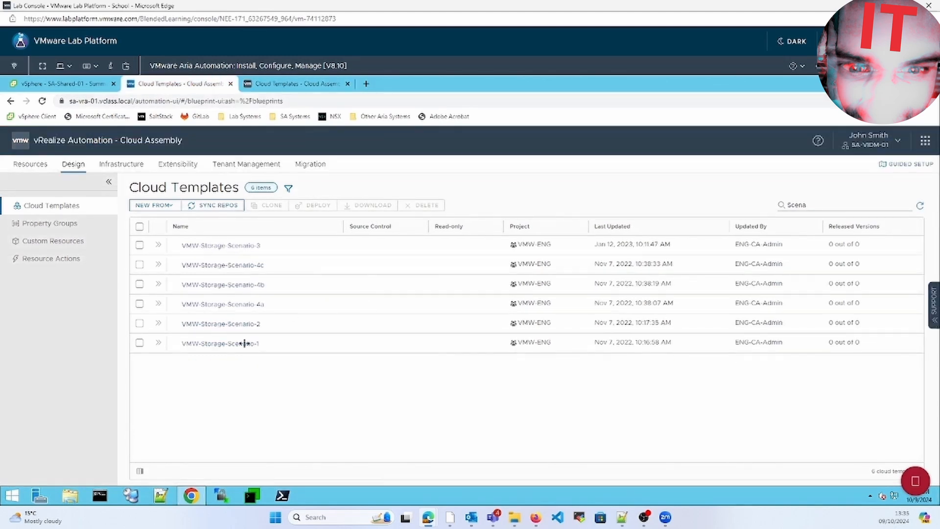
Open VMW-Storage-Scenario-2 from the filtered templates in a new browser tab and inspect the machine's storage constraint tag in its code.
{"action": "right_click", "coordinate": [221, 329]}
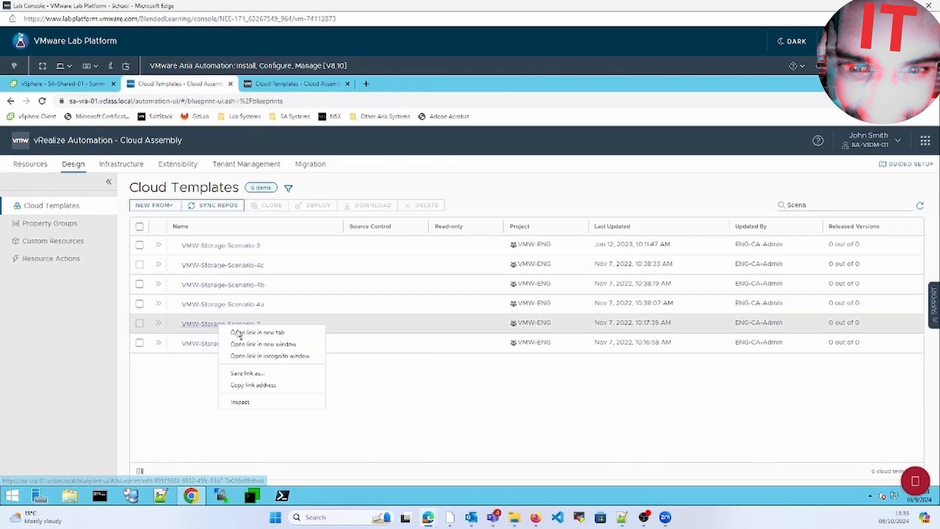
{"action": "left_click", "coordinate": [240, 334]}
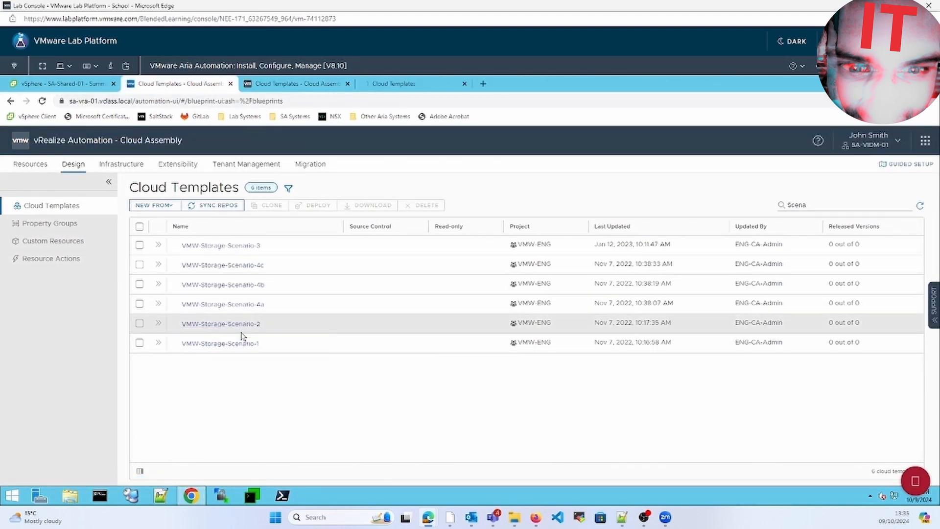
{"action": "left_click", "coordinate": [385, 86]}
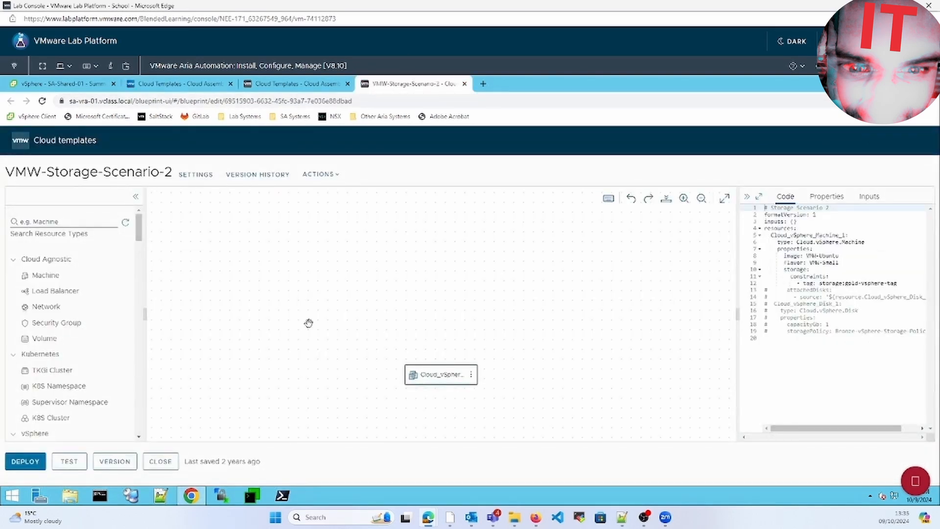
{"action": "left_click", "coordinate": [823, 289]}
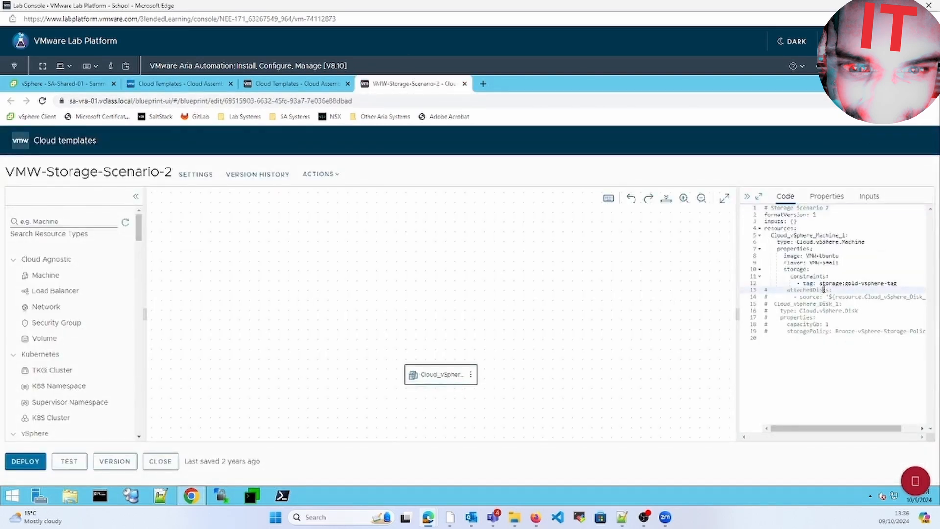
{"action": "double_click", "coordinate": [852, 283]}
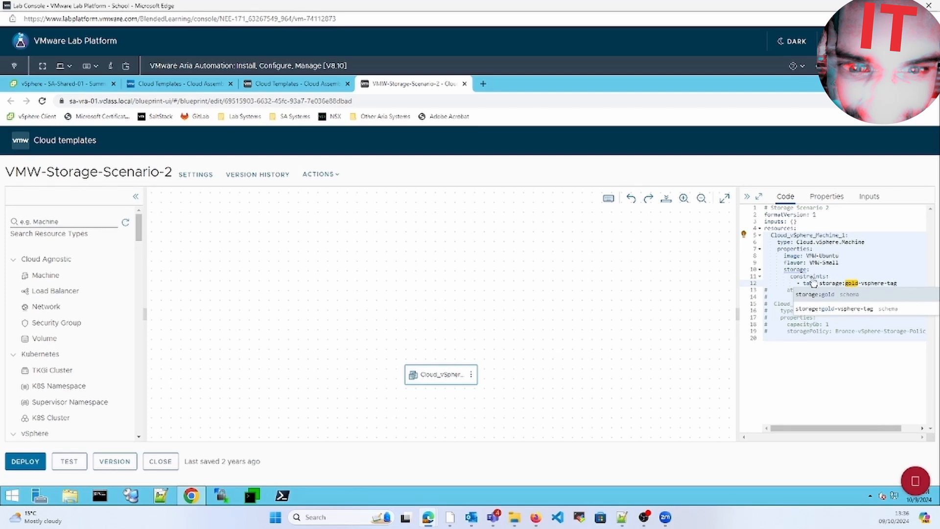
{"action": "left_click", "coordinate": [799, 392]}
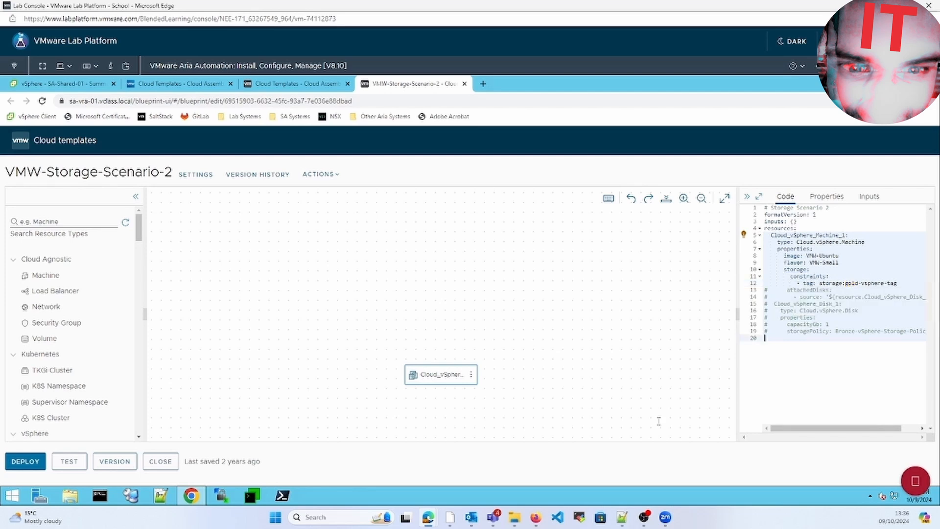
Deploy the VMW-Storage-Scenario-2 template as a new deployment named scenario2-gold.
{"action": "left_click", "coordinate": [26, 462]}
{"action": "left_click", "coordinate": [493, 231]}
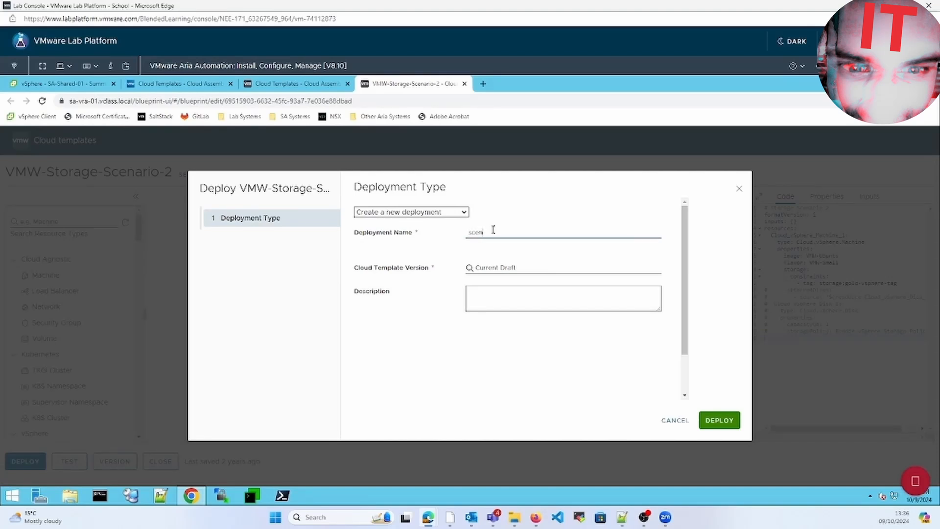
{"action": "type", "text": "scenario2-gold"}
{"action": "left_click", "coordinate": [720, 420]}
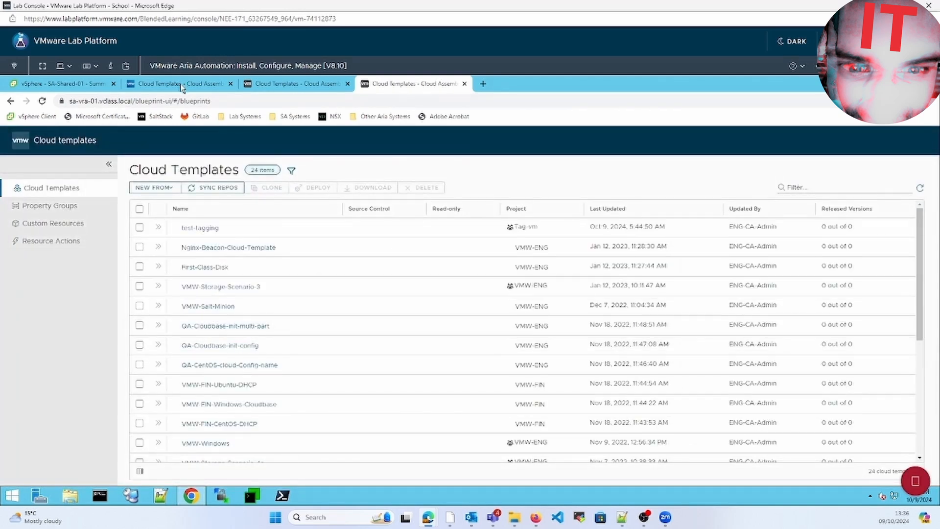
Open VMW-Storage-Scenario-3 in a new browser tab and inspect its machine and disk code, including the disk's storage policy and the machine's storage tag.
{"action": "left_click", "coordinate": [182, 85]}
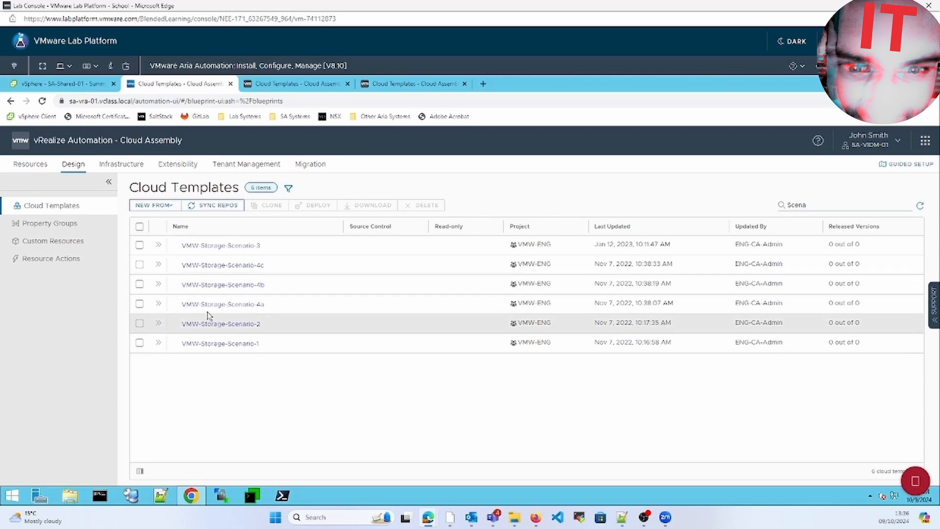
{"action": "right_click", "coordinate": [230, 248]}
{"action": "left_click", "coordinate": [243, 256]}
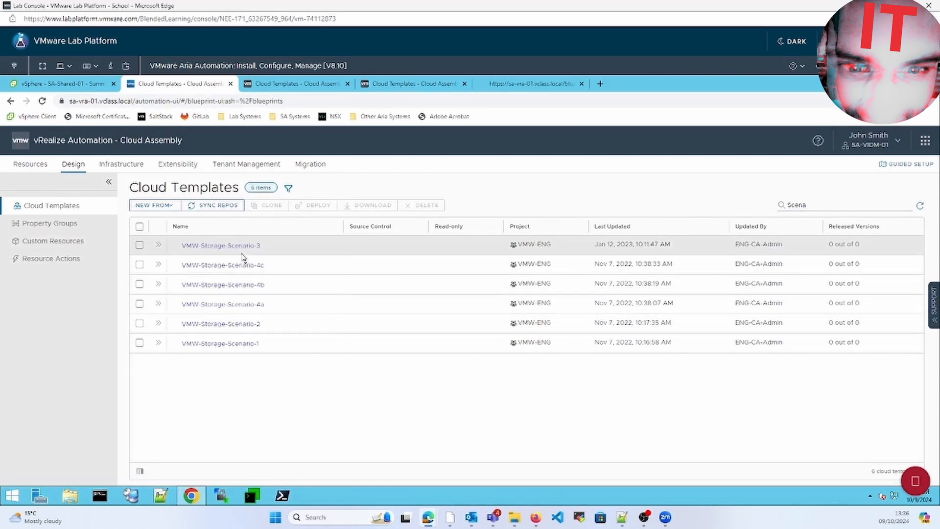
{"action": "left_click", "coordinate": [528, 85]}
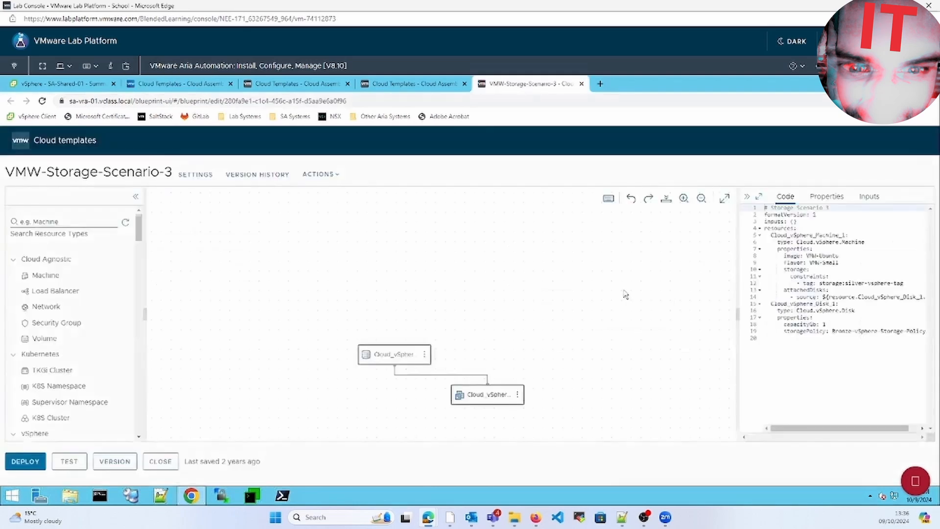
{"action": "double_click", "coordinate": [796, 303]}
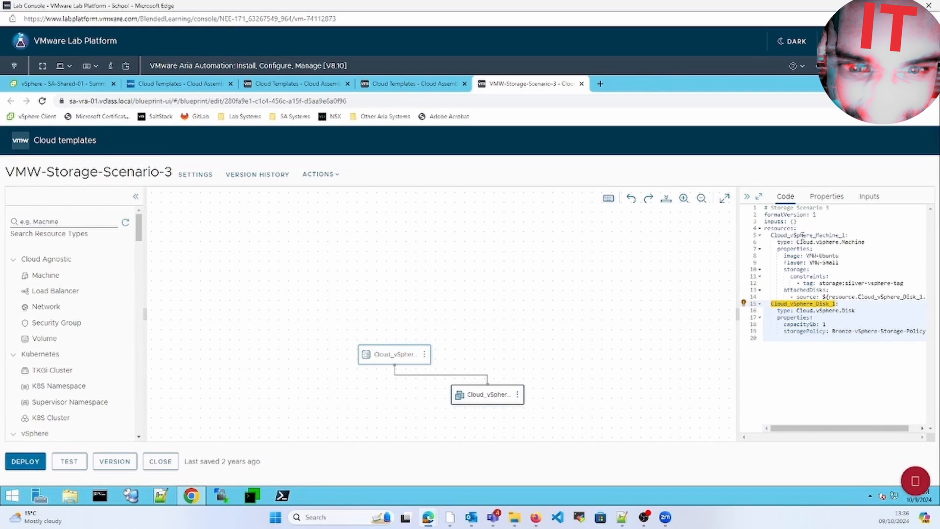
{"action": "double_click", "coordinate": [803, 234]}
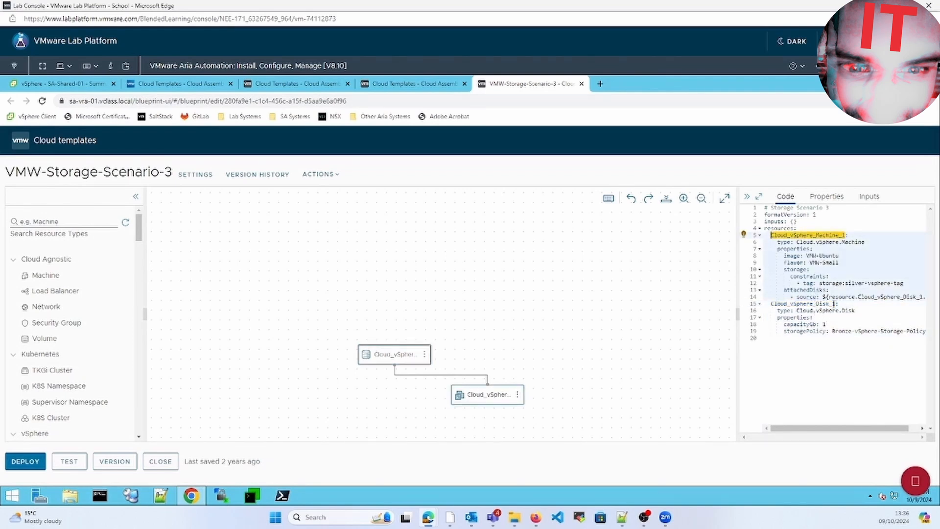
{"action": "double_click", "coordinate": [844, 332]}
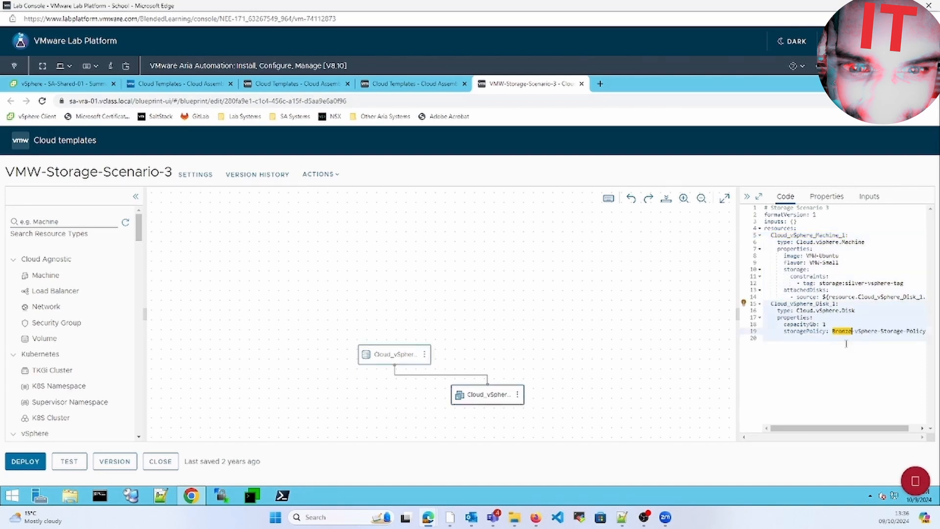
{"action": "double_click", "coordinate": [858, 283]}
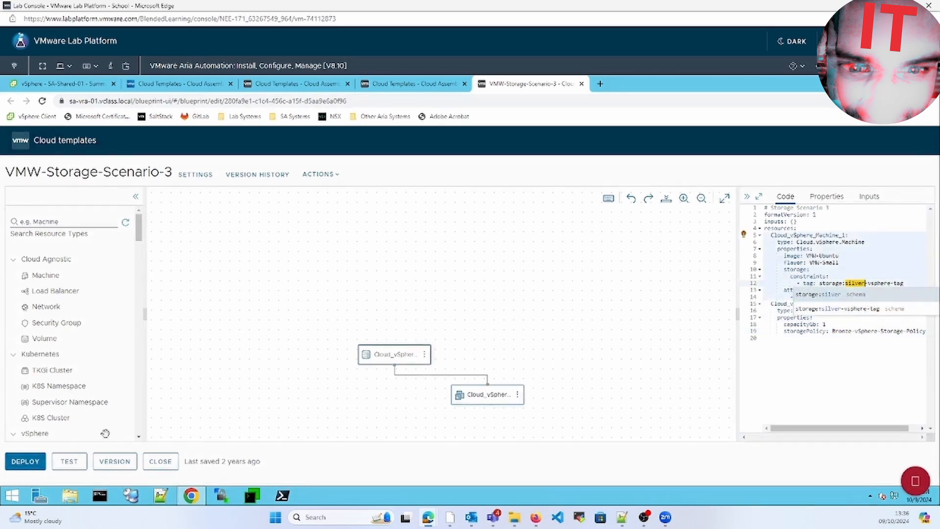
Deploy the VMW-Storage-Scenario-3 template as a new deployment named "scenario3-additional disk".
{"action": "left_click", "coordinate": [35, 463]}
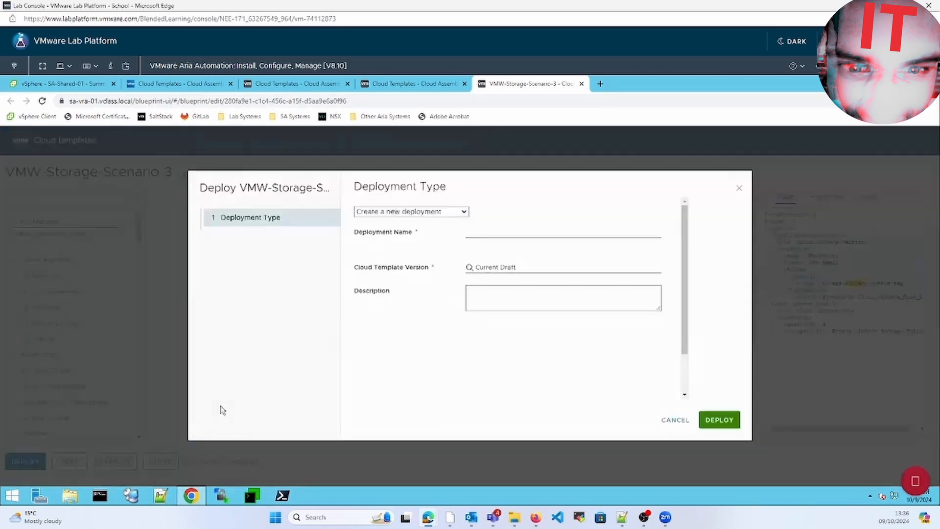
{"action": "left_click", "coordinate": [485, 230]}
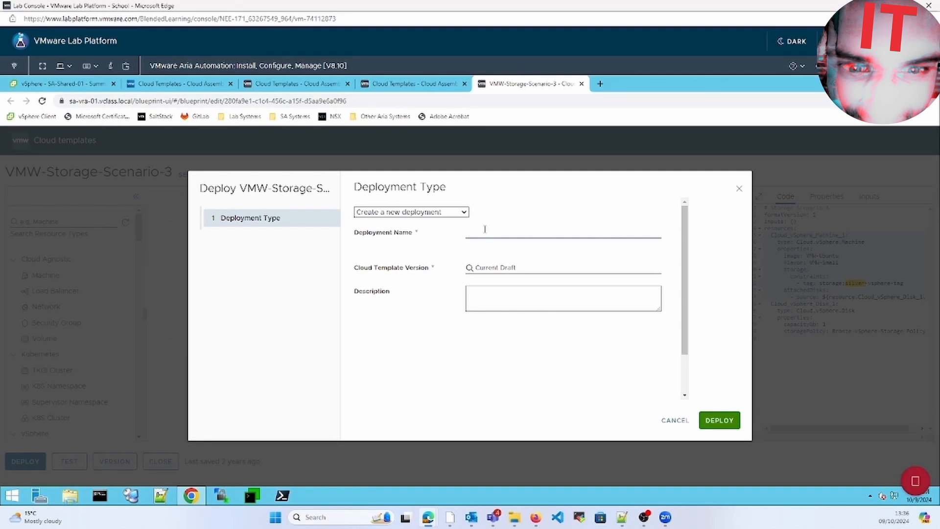
{"action": "type", "text": "scenario3-additional disk"}
{"action": "left_click", "coordinate": [718, 426]}
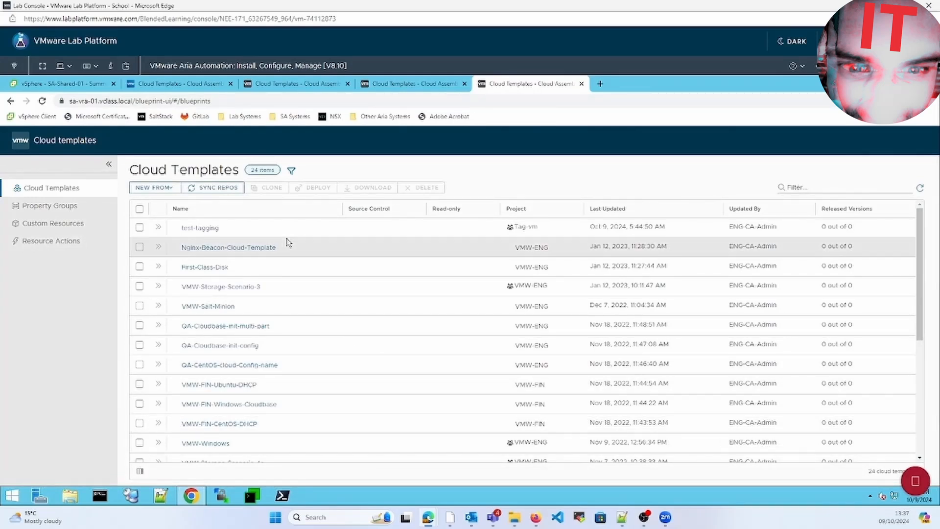
Filter the cloud templates by "sce" and reopen VMW-Storage-Scenario-3 in its browser tab.
{"action": "left_click", "coordinate": [839, 186]}
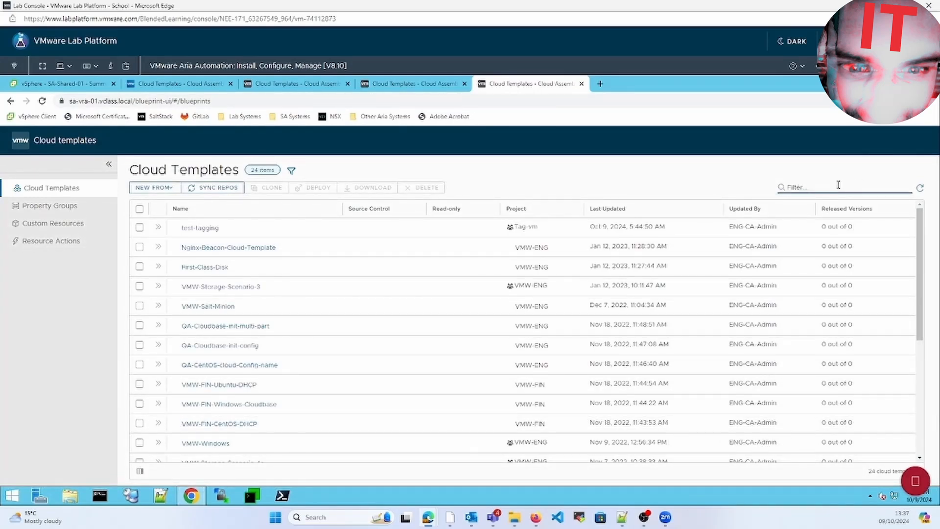
{"action": "type", "text": "sce"}
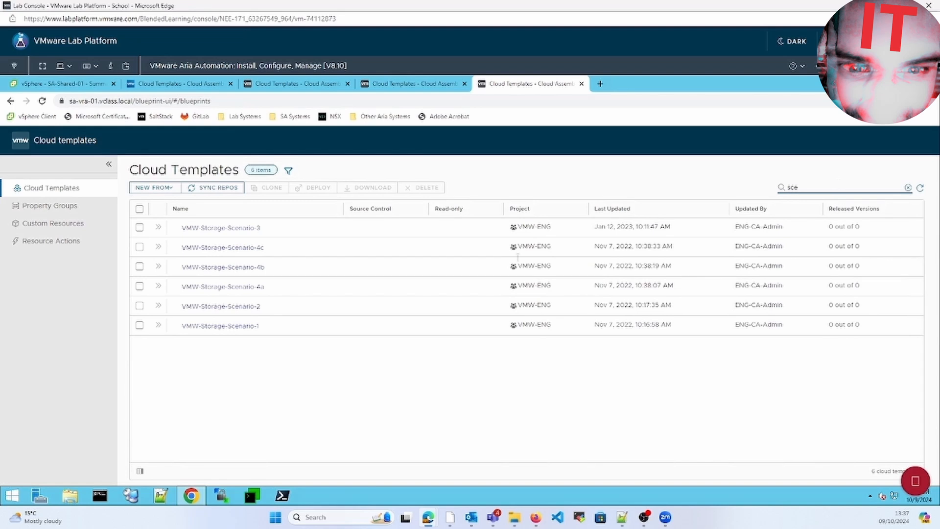
{"action": "left_click", "coordinate": [248, 227]}
In the browser tab used for scenario 2, filter the cloud templates by "scen" and reopen VMW-Storage-Scenario-2.
{"action": "left_click", "coordinate": [413, 83]}
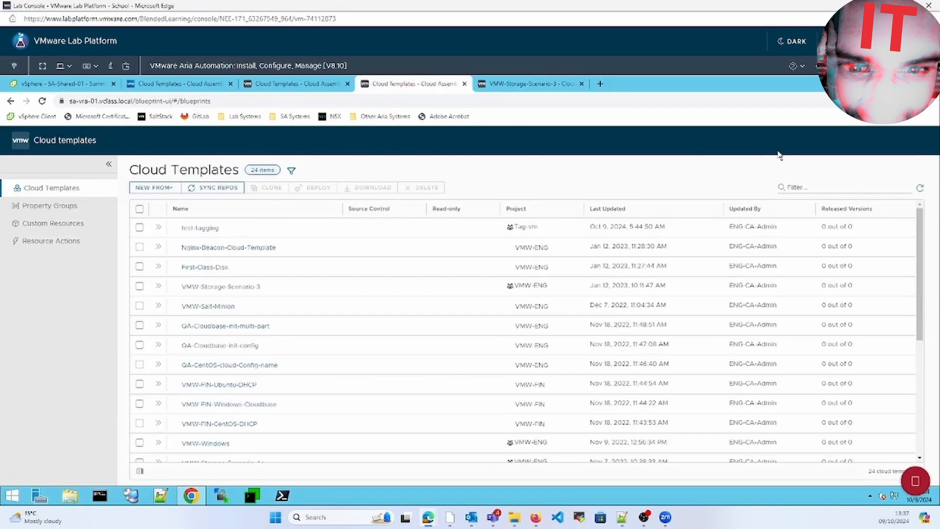
{"action": "left_click", "coordinate": [793, 189]}
{"action": "type", "text": "scen"}
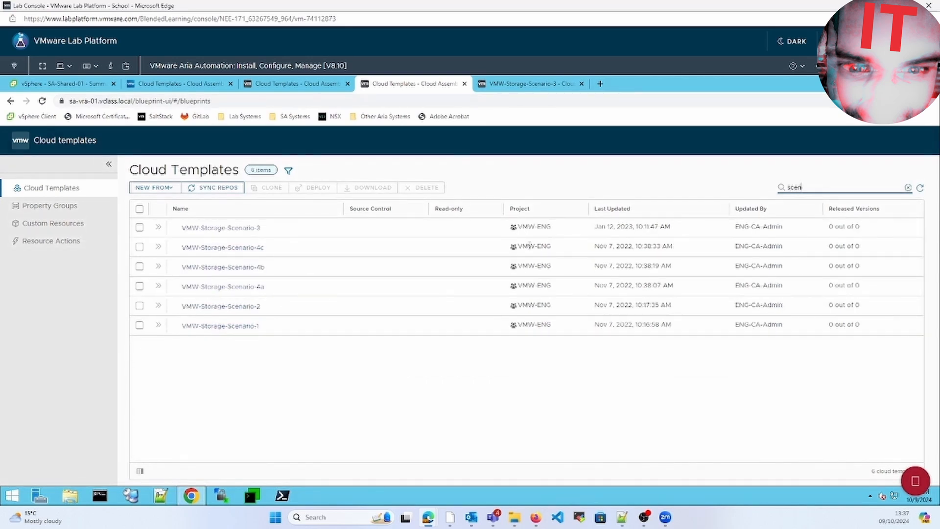
{"action": "left_click", "coordinate": [245, 306]}
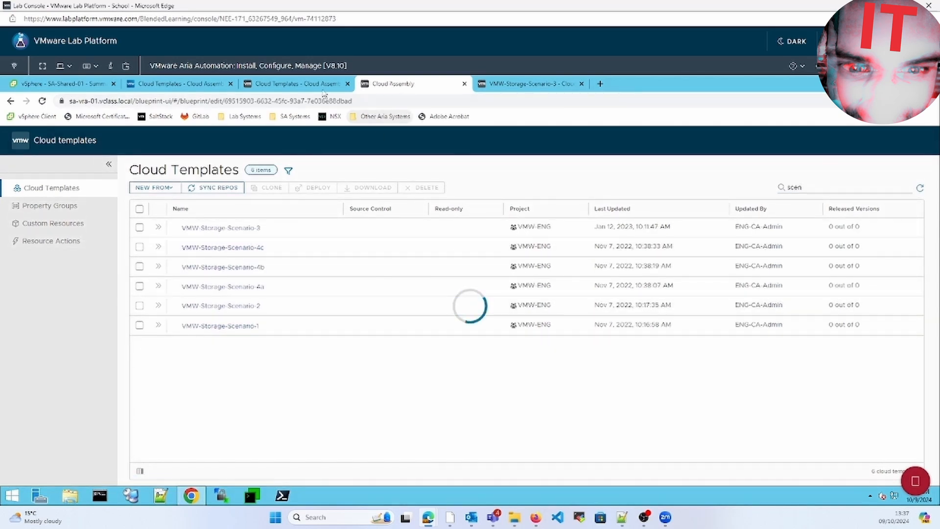
In the scenario 1 browser tab, filter by "scenario" and reopen VMW-Storage-Scenario-1, then return to the main Cloud Assembly tab.
{"action": "left_click", "coordinate": [307, 83]}
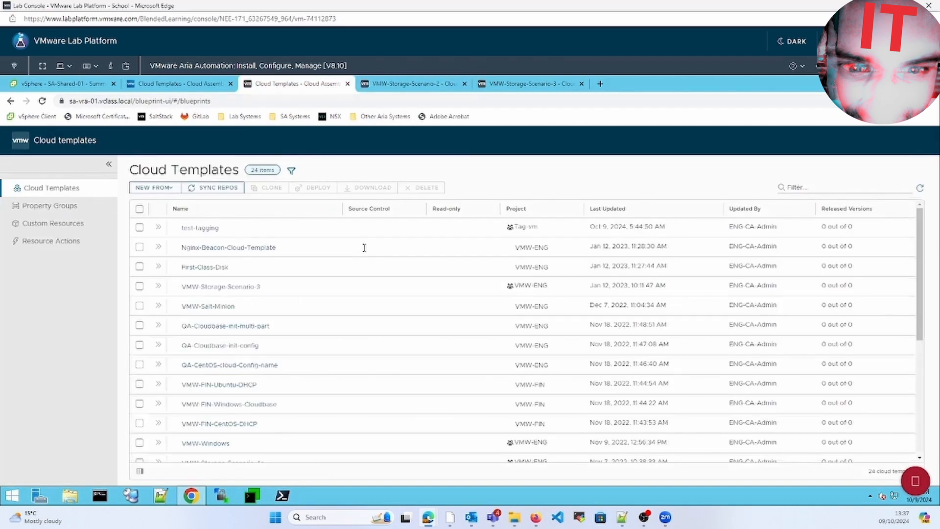
{"action": "left_click", "coordinate": [848, 183]}
{"action": "type", "text": "scenario"}
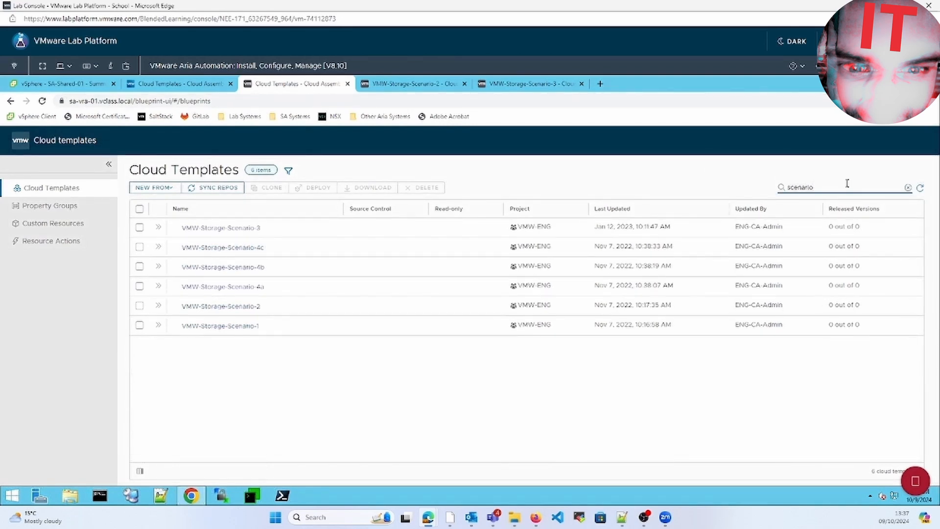
{"action": "left_click", "coordinate": [212, 326]}
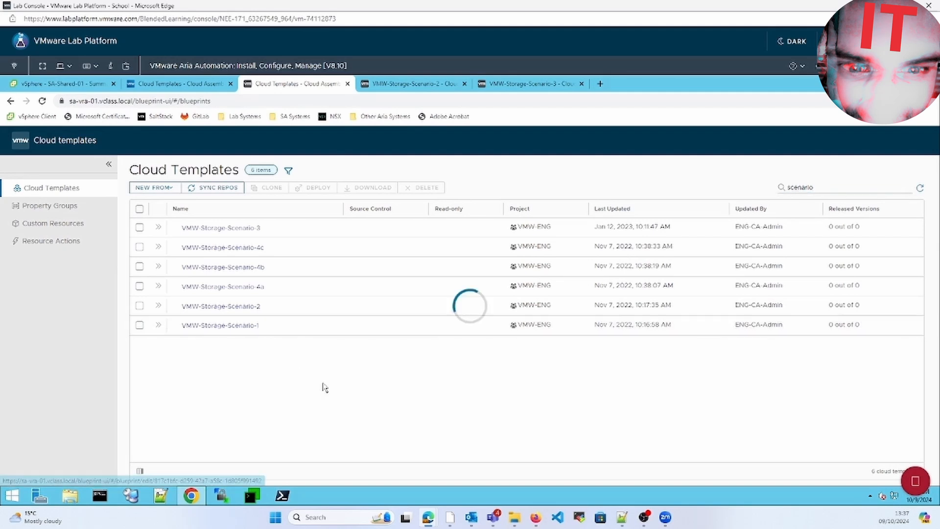
{"action": "left_click", "coordinate": [181, 83]}
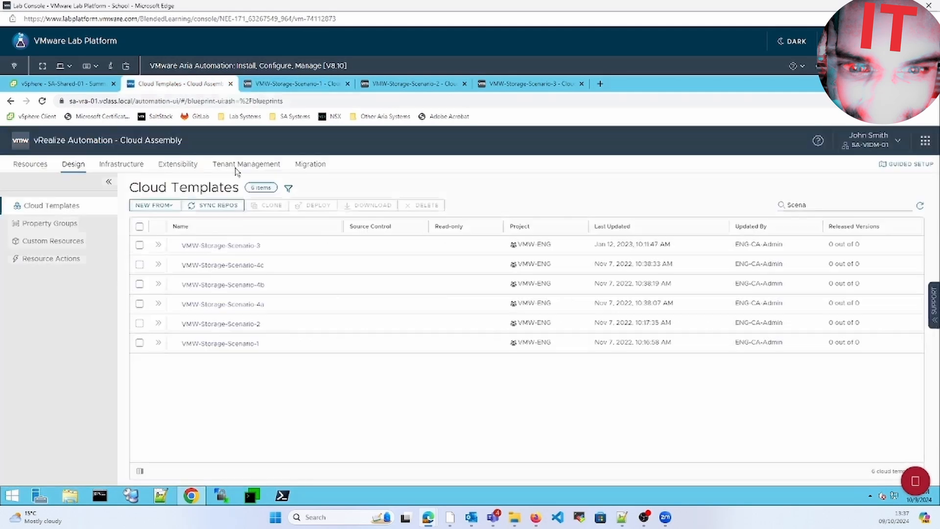
Show the list of deployments, then open the summary of virtual machine VMW-ENG-3903 in the vSphere Client's host inventory.
{"action": "left_click", "coordinate": [43, 167]}
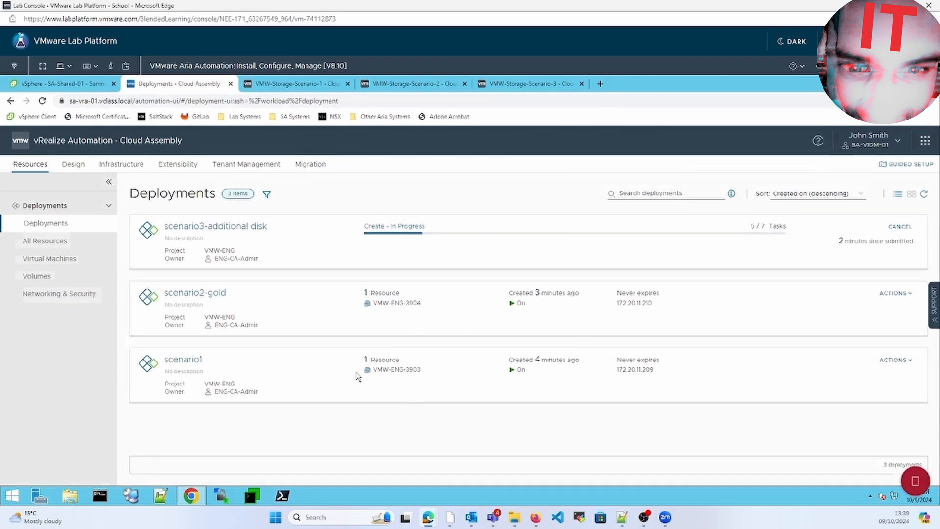
{"action": "left_click", "coordinate": [68, 83]}
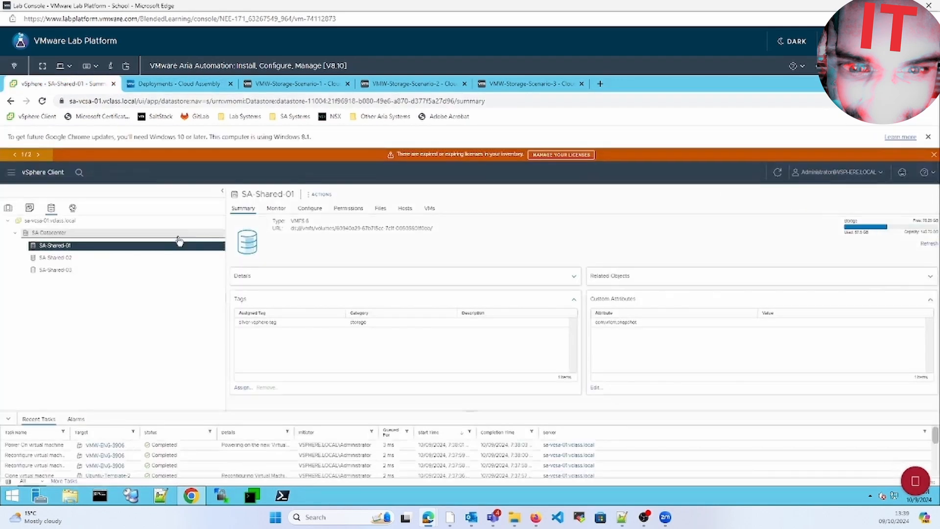
{"action": "left_click", "coordinate": [8, 207]}
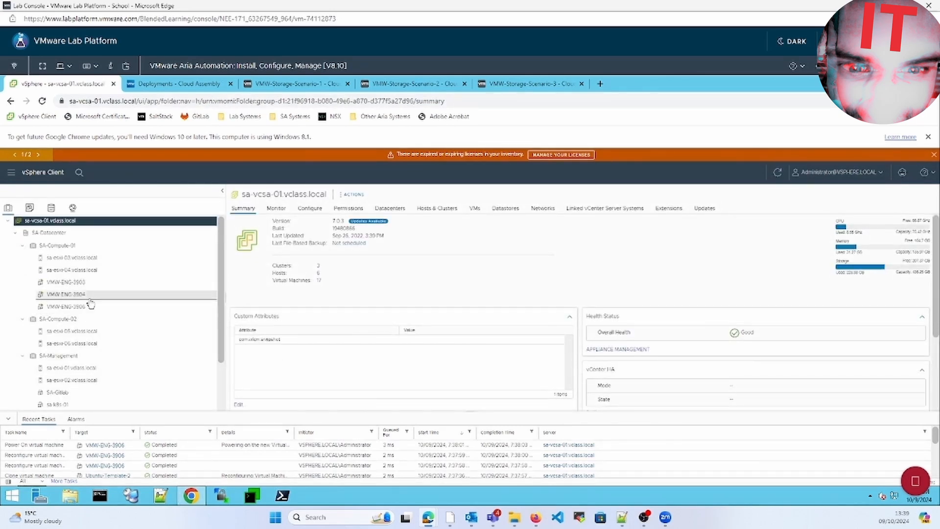
{"action": "left_click", "coordinate": [84, 283]}
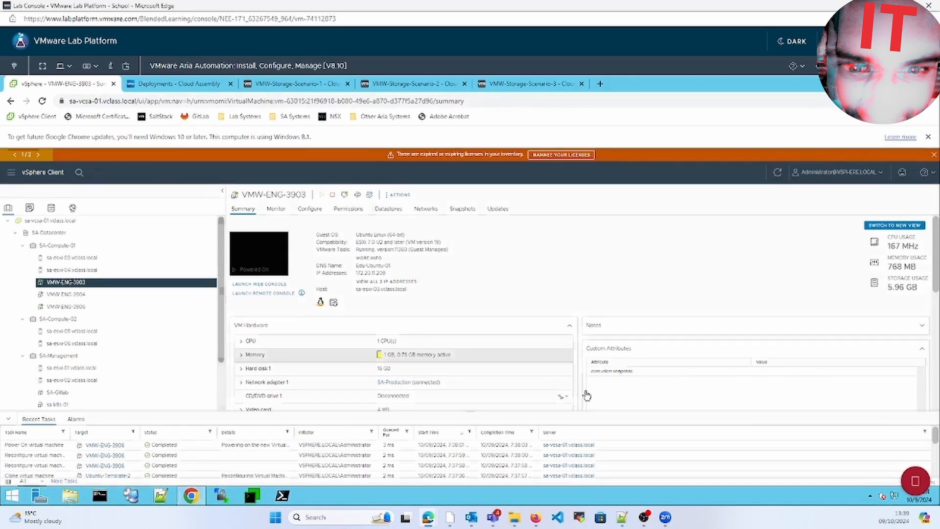
Review the VMW-Storage-Scenario-1 template, then expand Hard disk 1 of VMW-ENG-3903 in vSphere and open its datastore to check the assigned tag.
{"action": "left_click", "coordinate": [293, 84]}
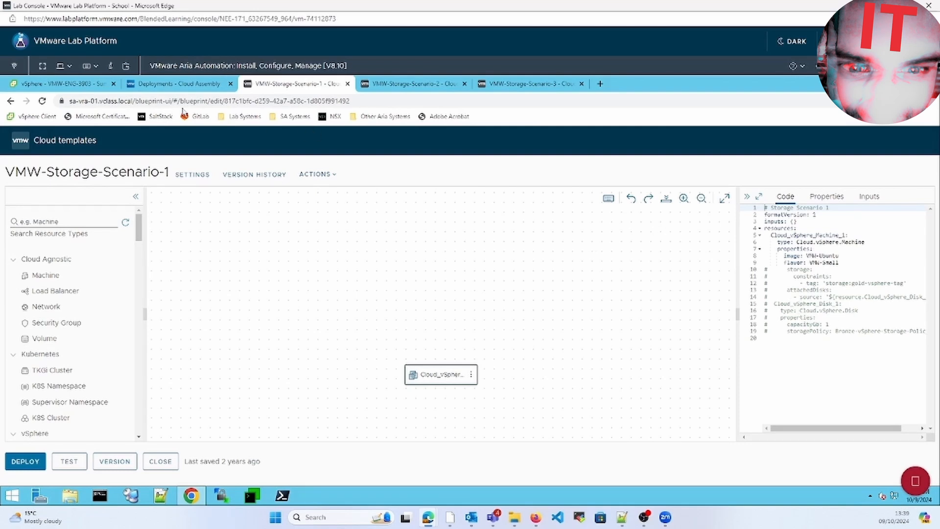
{"action": "left_click", "coordinate": [81, 84]}
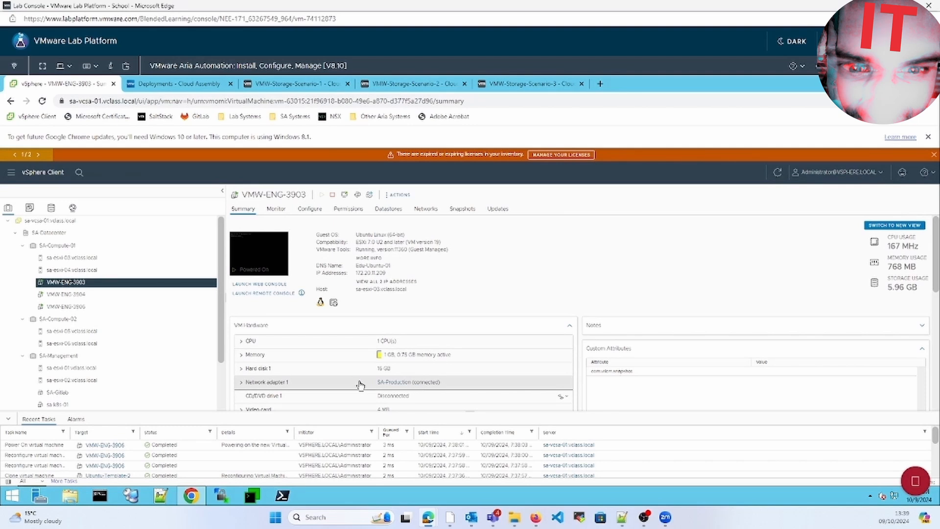
{"action": "left_click", "coordinate": [242, 369]}
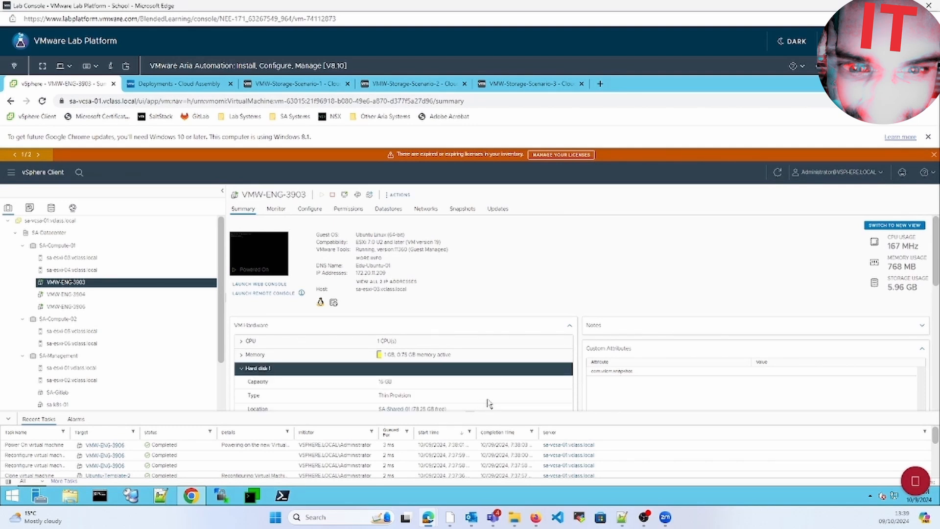
{"action": "left_click", "coordinate": [402, 410]}
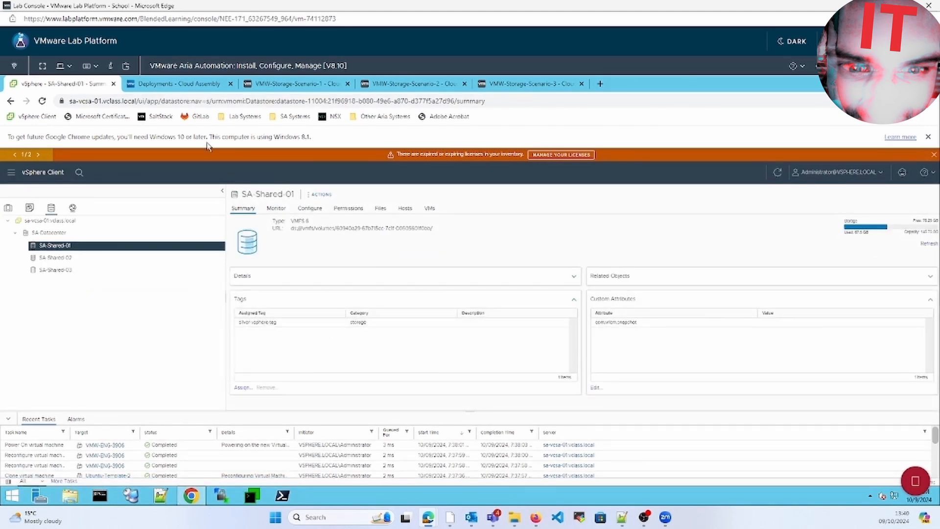
Check the deployments list, then close the VMW-Storage-Scenario-1 template and its browser tab.
{"action": "left_click", "coordinate": [183, 92]}
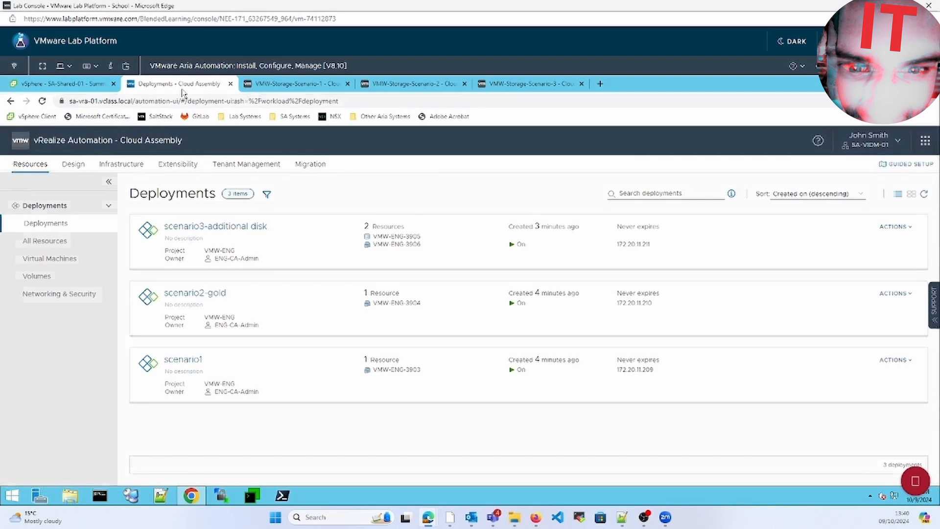
{"action": "left_click", "coordinate": [268, 89]}
{"action": "left_click", "coordinate": [170, 469]}
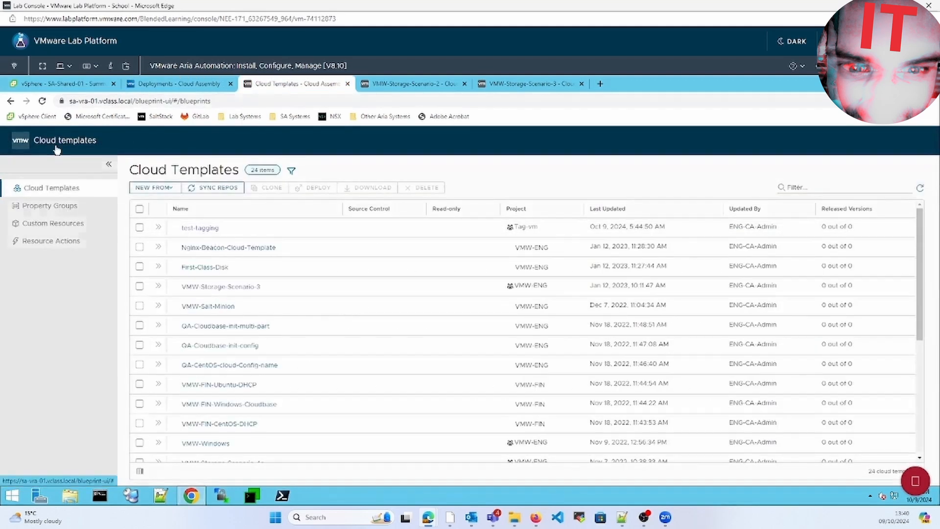
{"action": "left_click", "coordinate": [347, 83]}
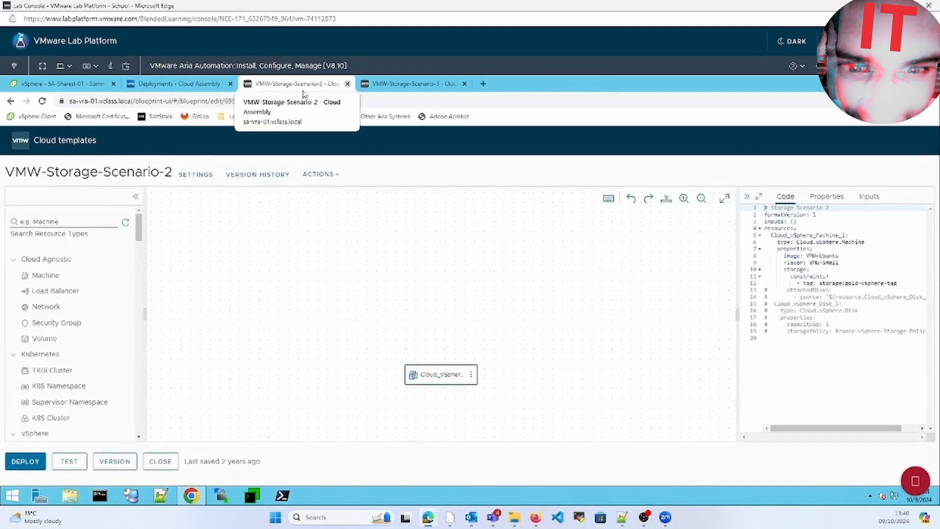
Compare the storage constraint in the VMW-Storage-Scenario-2 template with the scenario2-gold deployment and identify its machine.
{"action": "left_click", "coordinate": [182, 85]}
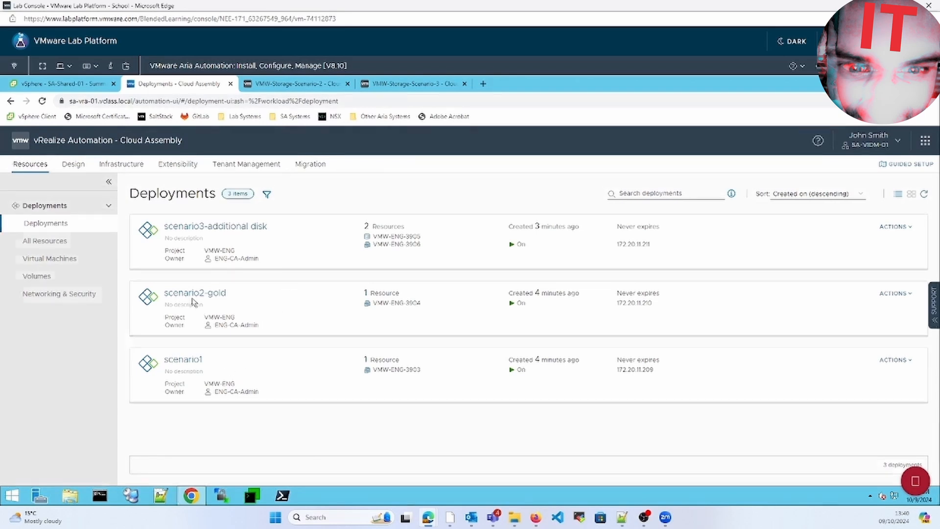
{"action": "left_click", "coordinate": [292, 85]}
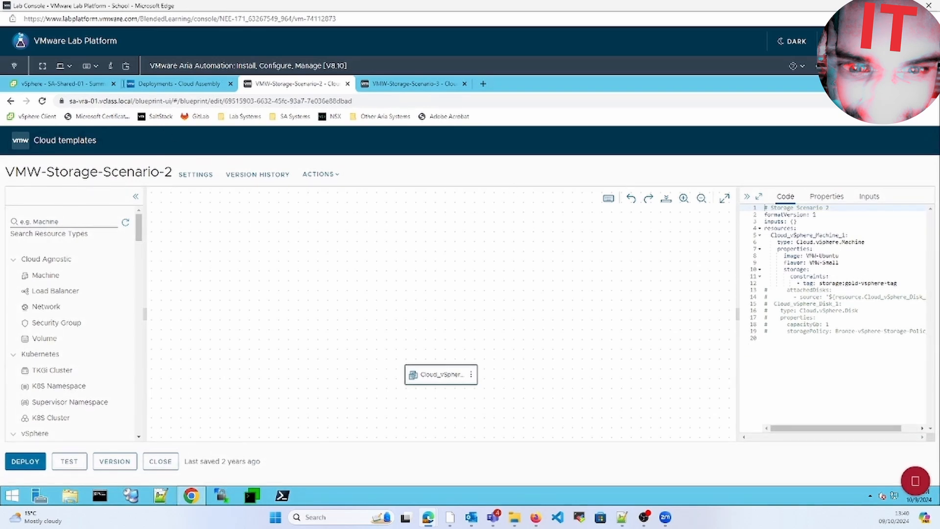
{"action": "left_click", "coordinate": [178, 84]}
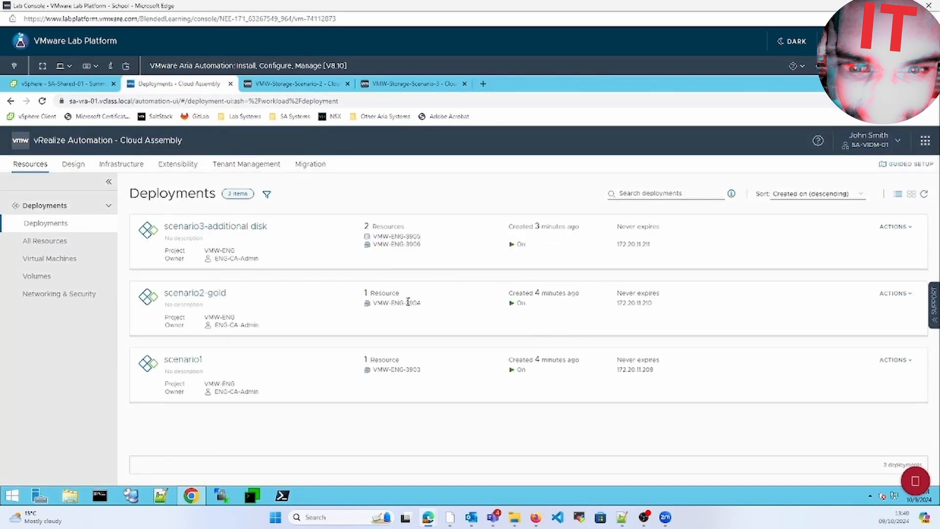
In the vSphere Client, inspect Hard disk 1 of VMW-ENG-3904 and its datastore's tag, then return to the host inventory.
{"action": "left_click", "coordinate": [79, 83]}
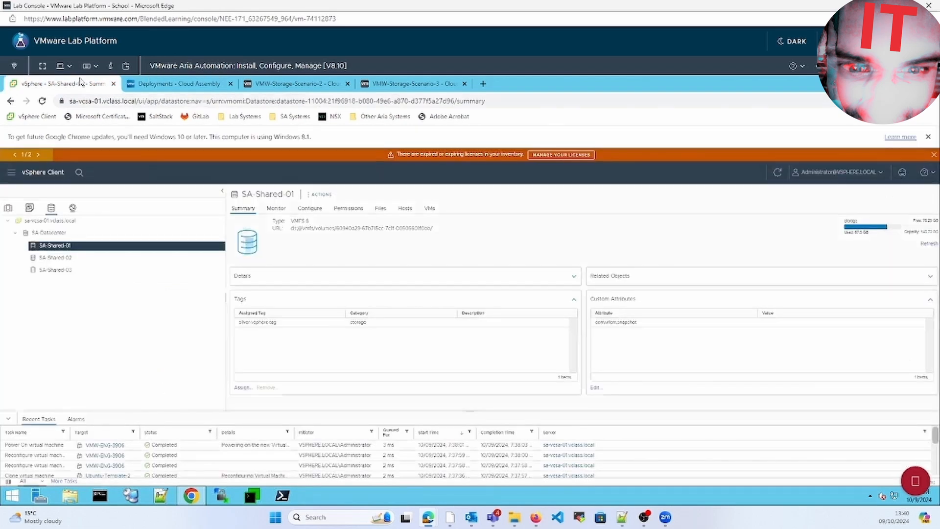
{"action": "left_click", "coordinate": [12, 209]}
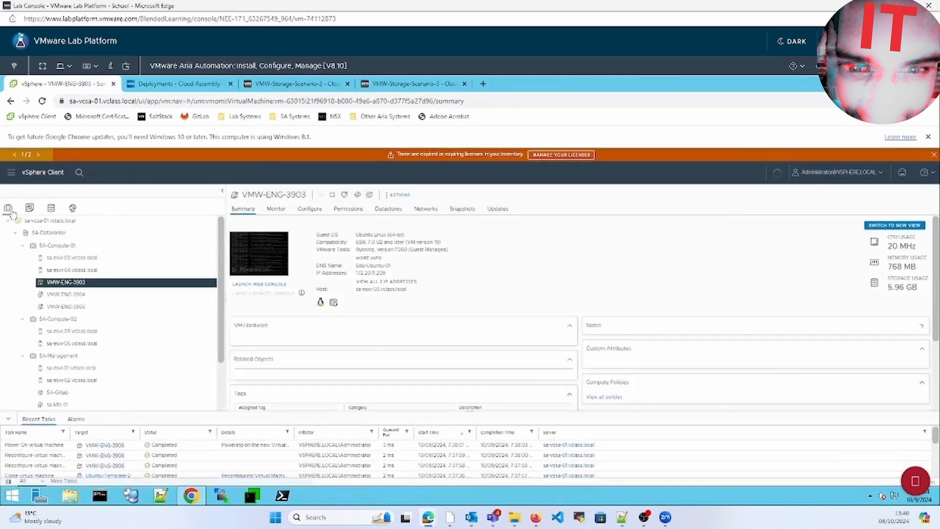
{"action": "left_click", "coordinate": [75, 294]}
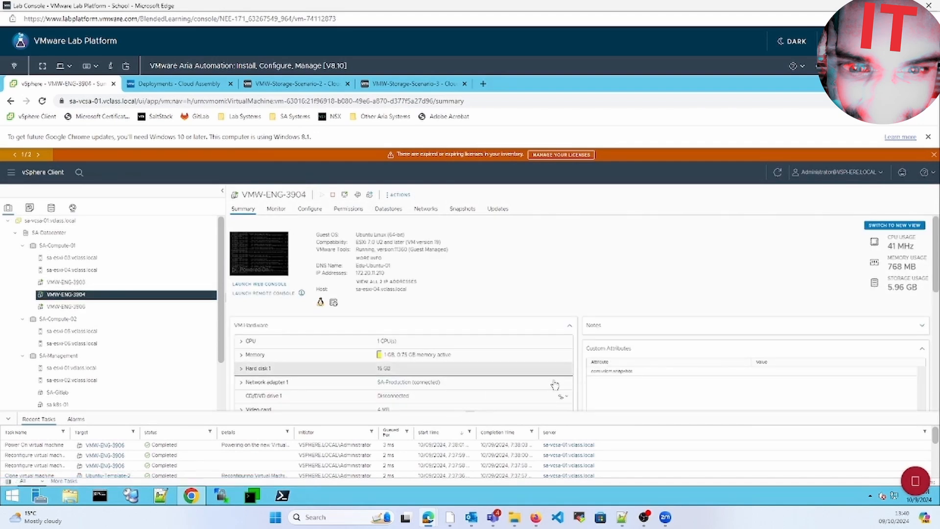
{"action": "left_click", "coordinate": [429, 370]}
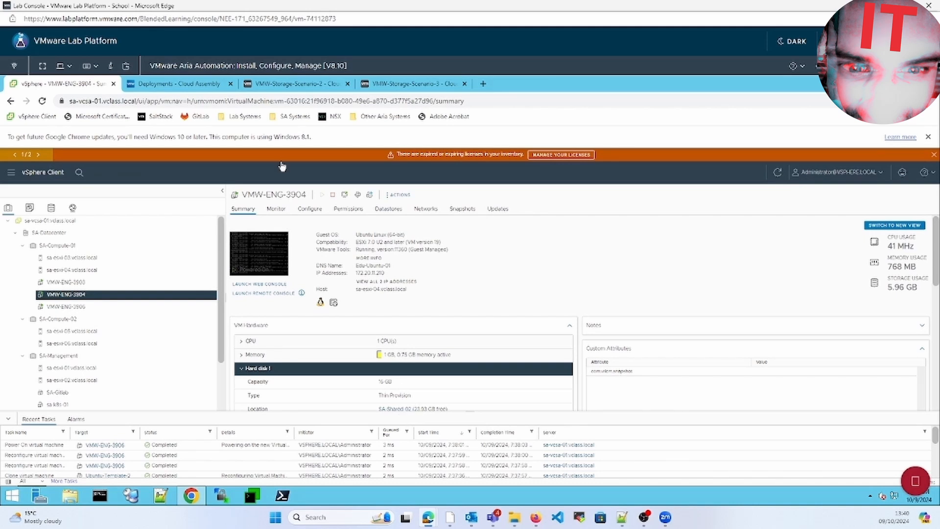
{"action": "left_click", "coordinate": [406, 410]}
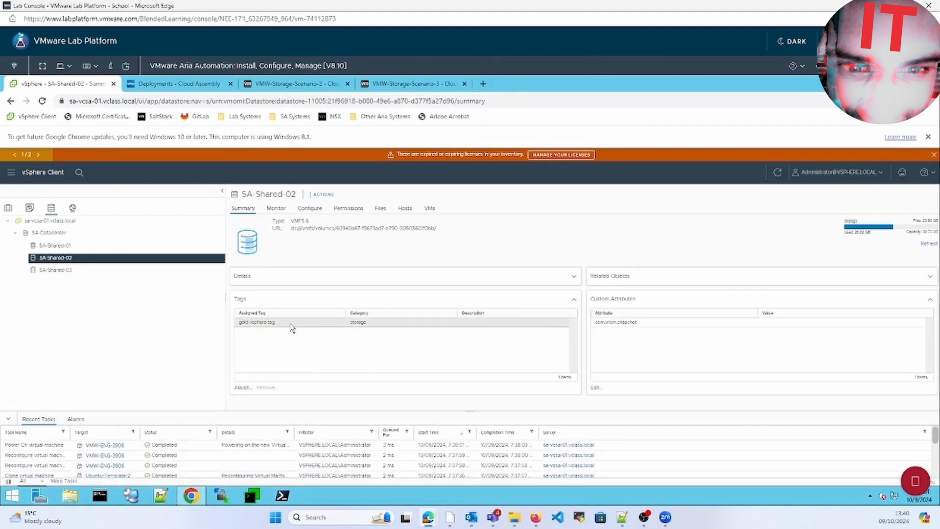
{"action": "left_click", "coordinate": [13, 208]}
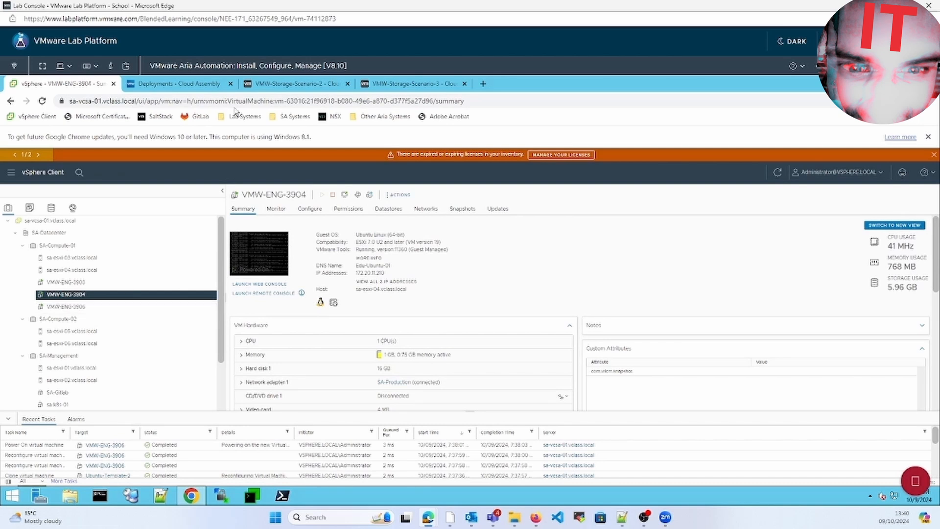
Close the VMW-Storage-Scenario-2 browser tab and highlight "Bronze" in the disk's storagePolicy line of the VMW-Storage-Scenario-3 code.
{"action": "left_click", "coordinate": [344, 86]}
{"action": "left_click", "coordinate": [347, 85]}
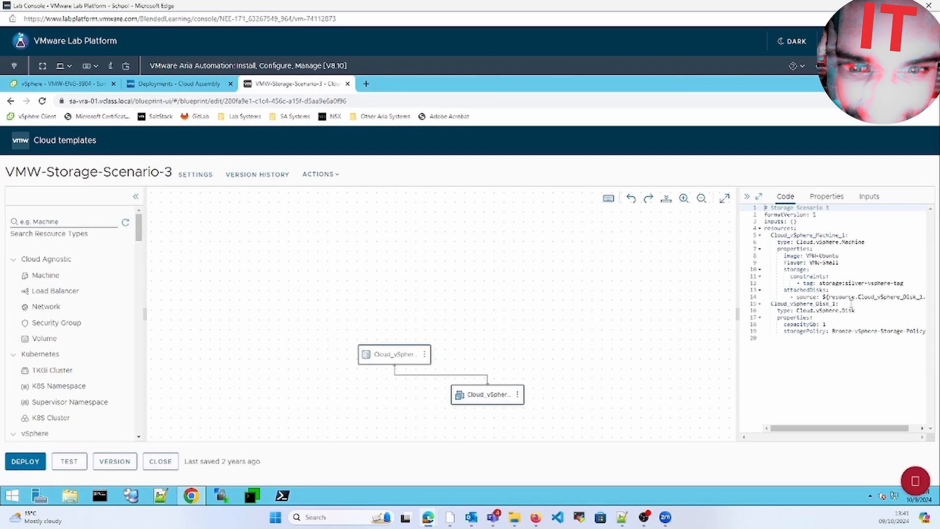
{"action": "double_click", "coordinate": [837, 331]}
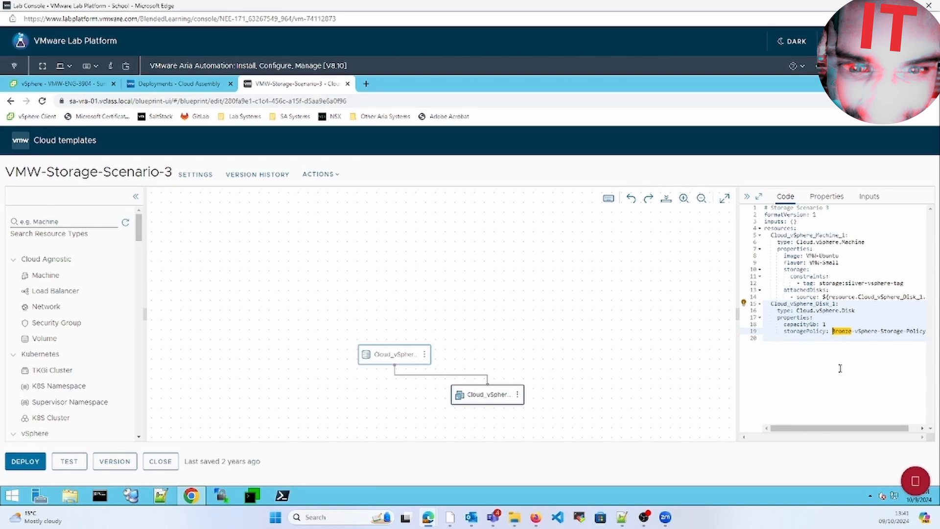
Identify the scenario 3 machine, inspect both hard disks of VMW-ENG-3906 in vSphere, and open the datastore of Hard disk 2.
{"action": "left_click", "coordinate": [152, 86]}
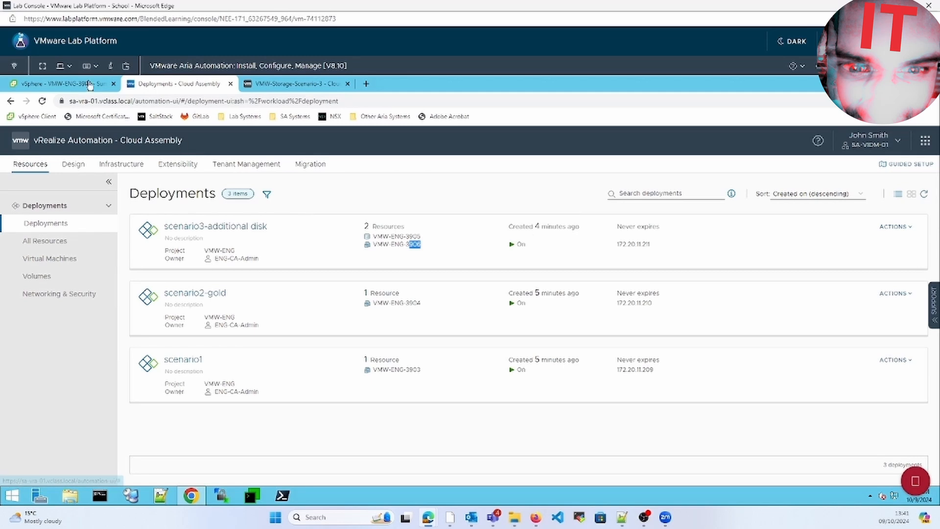
{"action": "left_click", "coordinate": [78, 84]}
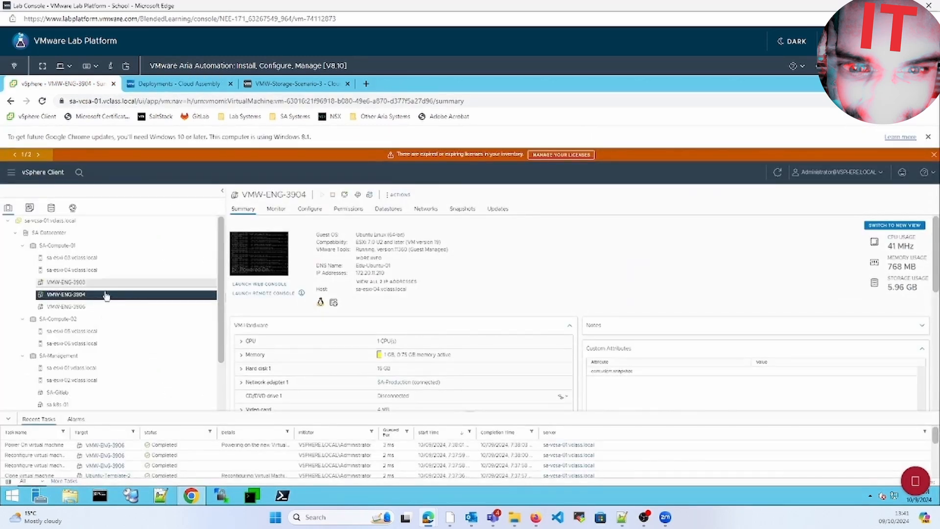
{"action": "left_click", "coordinate": [104, 306]}
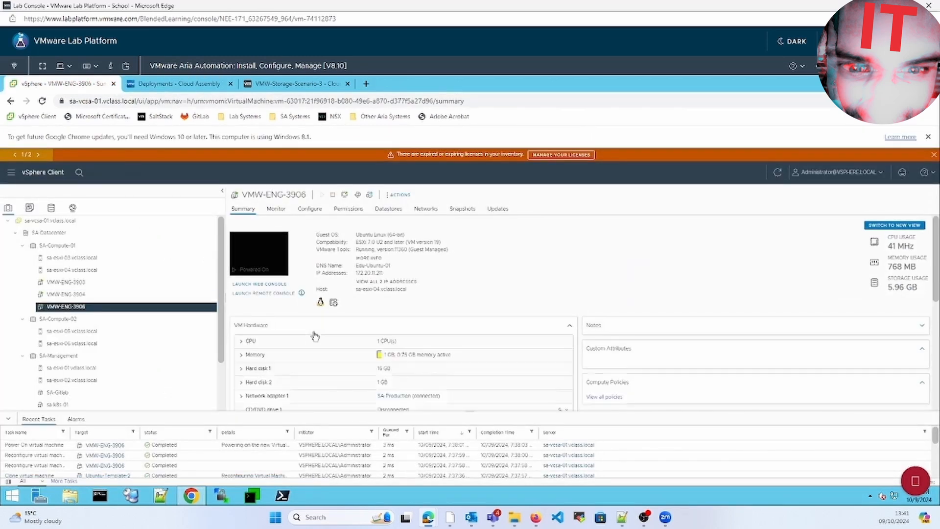
{"action": "left_click", "coordinate": [242, 369]}
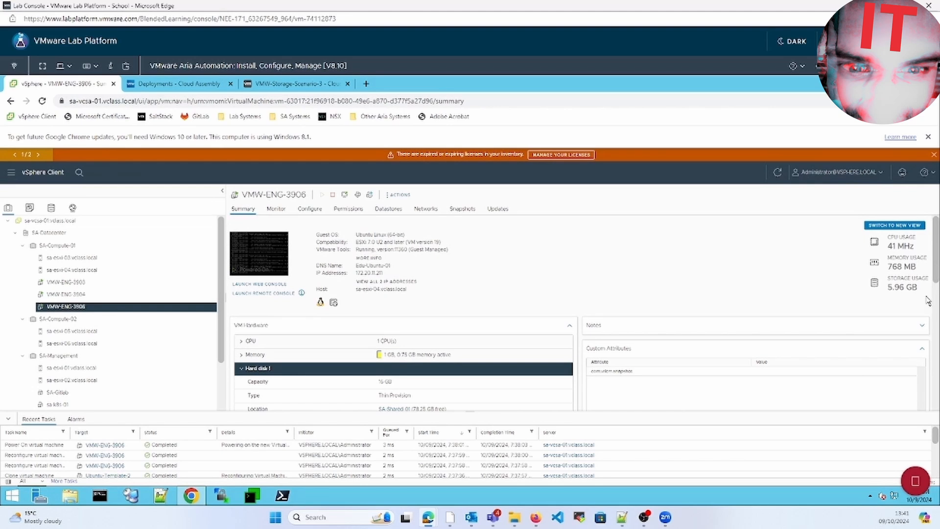
{"action": "scroll", "coordinate": [935, 292], "scroll_direction": "down", "scroll_amount": 3}
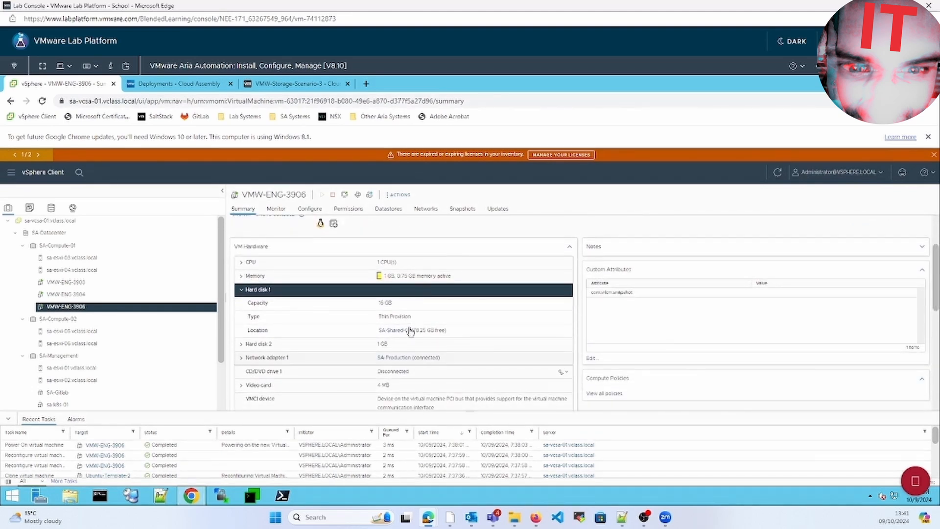
{"action": "left_click", "coordinate": [235, 347]}
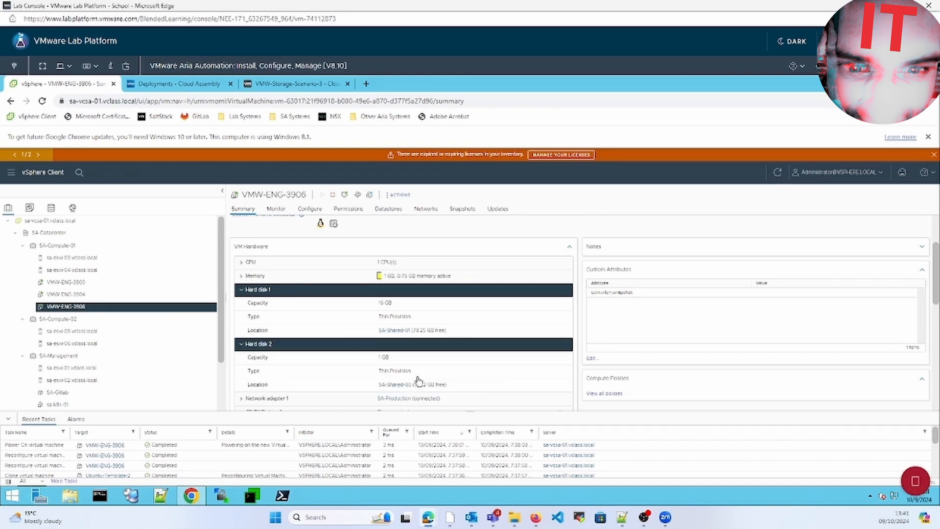
{"action": "left_click", "coordinate": [395, 385]}
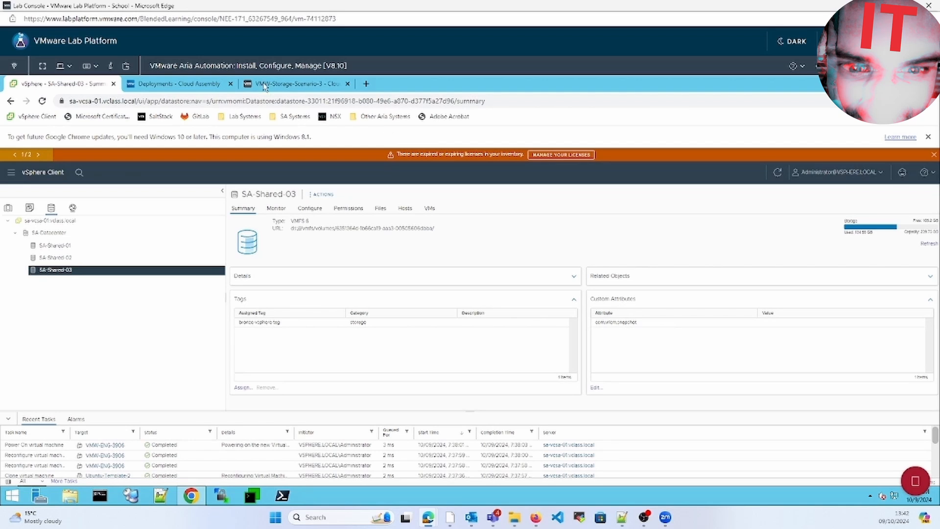
Delete the "scenario3-additional disk" deployment in Cloud Assembly.
{"action": "left_click", "coordinate": [200, 85]}
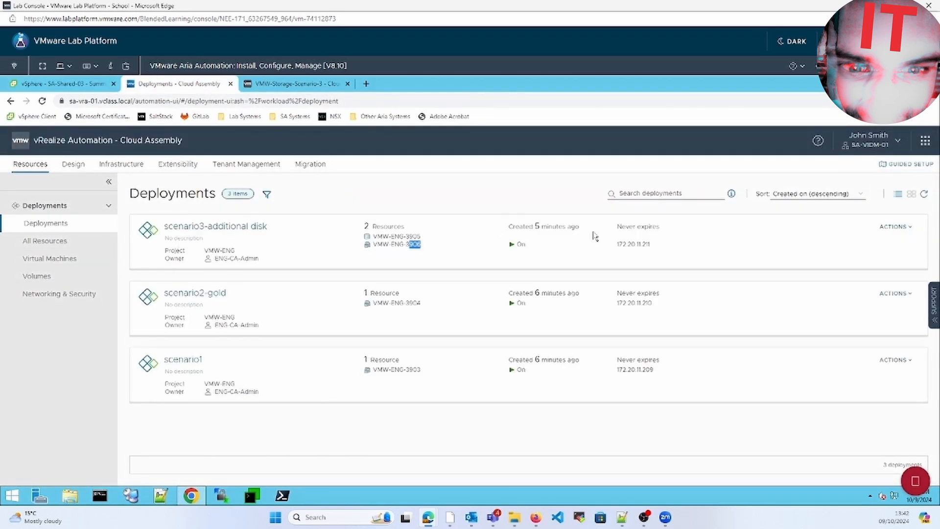
{"action": "left_click", "coordinate": [903, 229]}
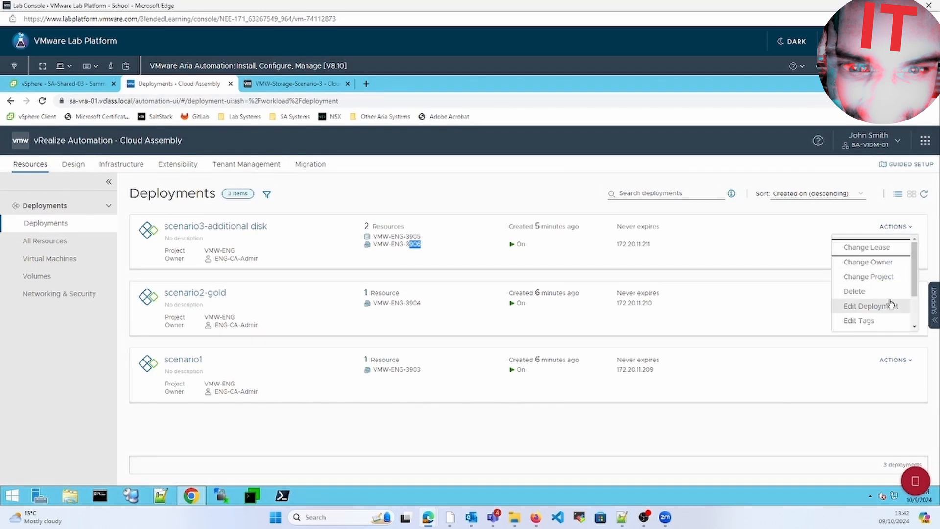
{"action": "left_click", "coordinate": [885, 295]}
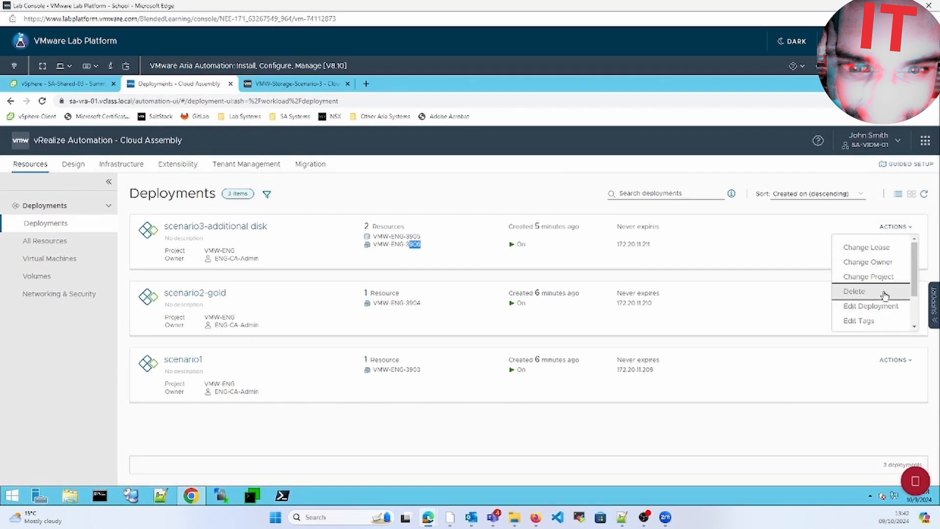
{"action": "left_click", "coordinate": [885, 295]}
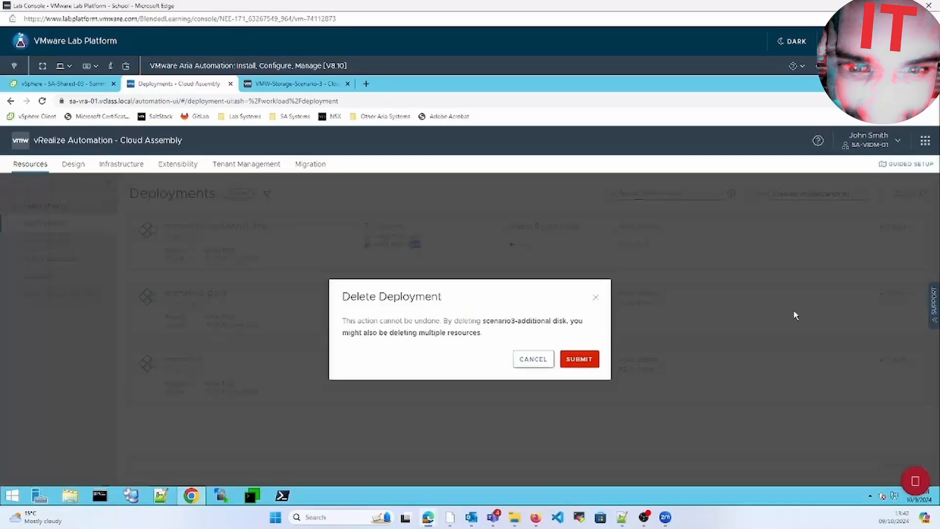
{"action": "left_click", "coordinate": [593, 358]}
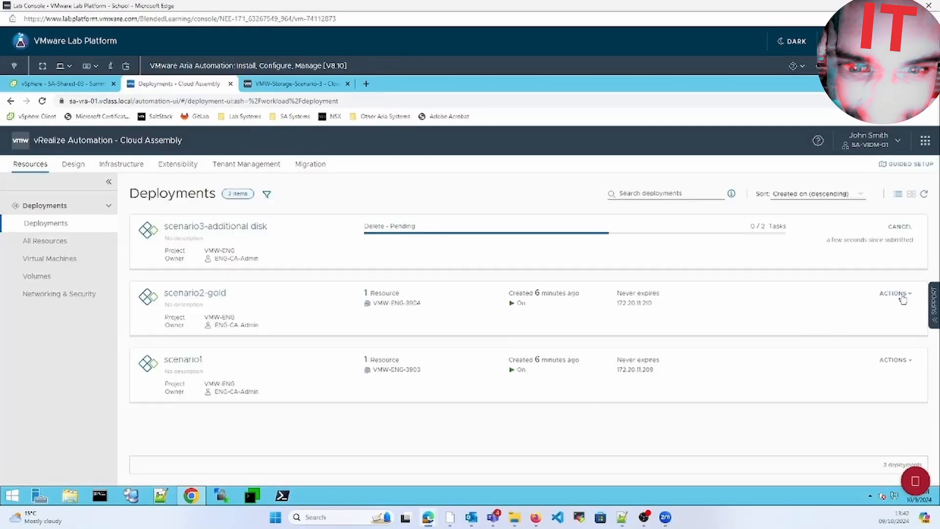
Delete the scenario2-gold and scenario1 deployments.
{"action": "left_click", "coordinate": [902, 295]}
{"action": "left_click", "coordinate": [867, 360]}
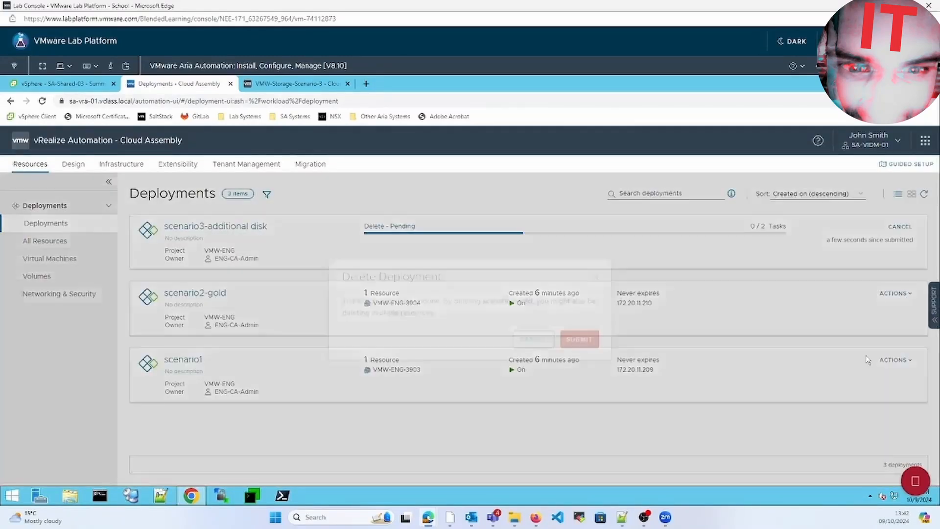
{"action": "left_click", "coordinate": [584, 359]}
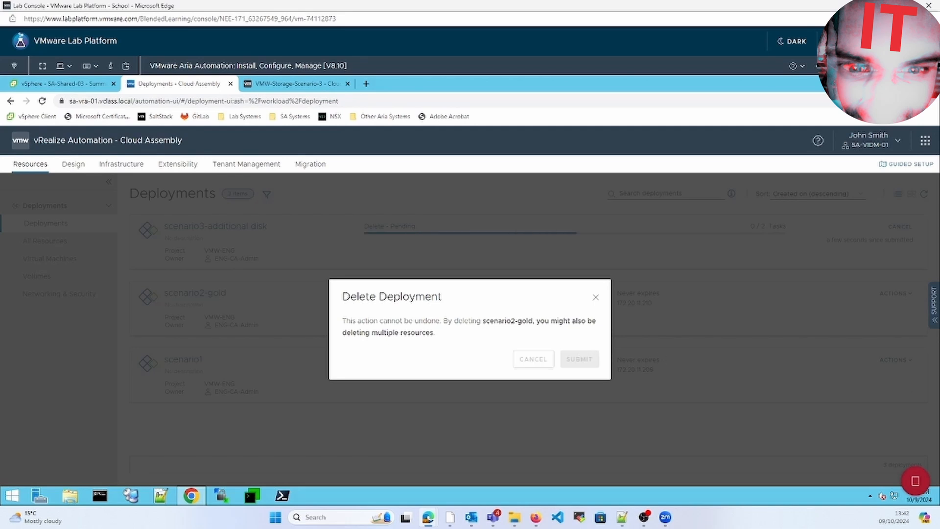
{"action": "left_click", "coordinate": [902, 360]}
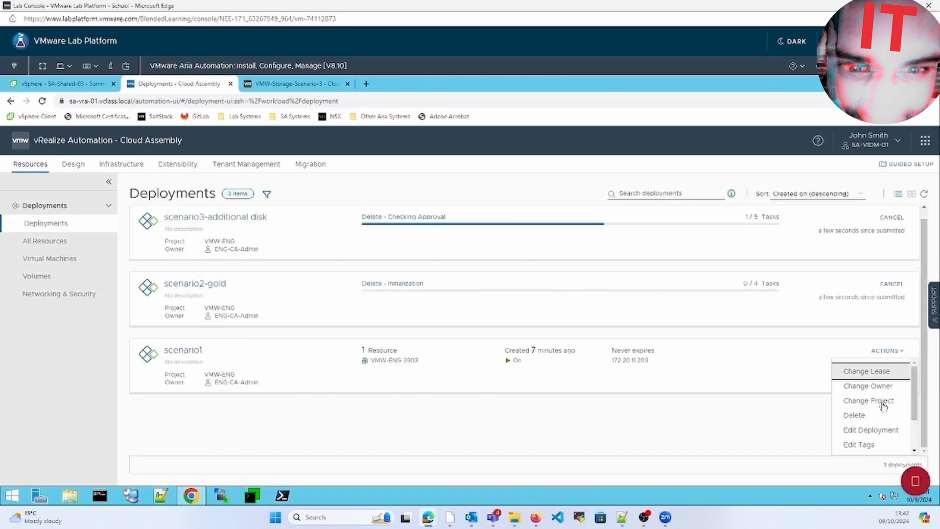
{"action": "left_click", "coordinate": [858, 416]}
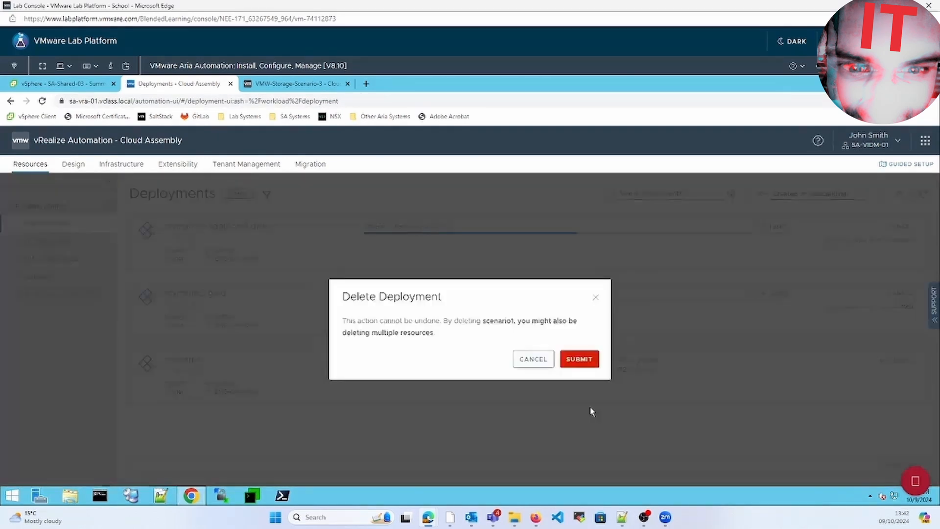
{"action": "left_click", "coordinate": [579, 359]}
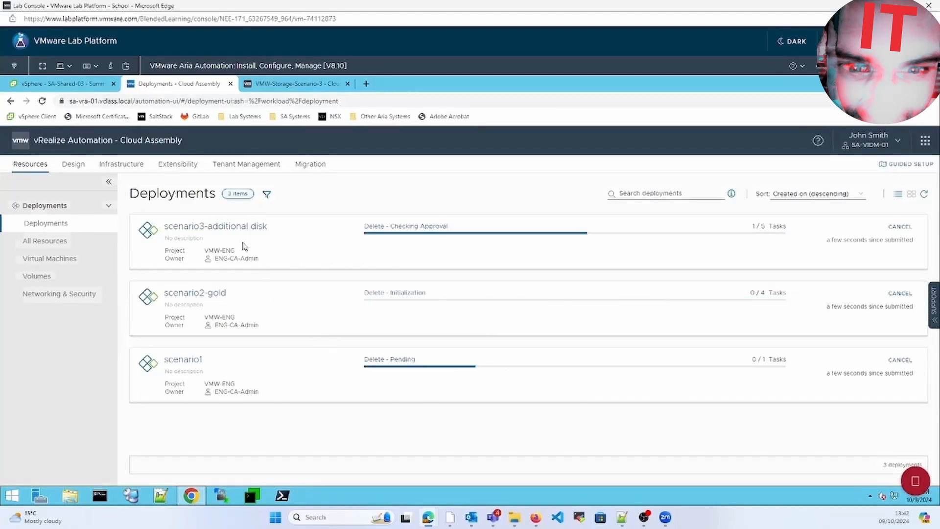
Change the disk type of Silver-Aria-Automation-Storage-Profile to First class disk (FCD) and save the profile.
{"action": "left_click", "coordinate": [85, 167]}
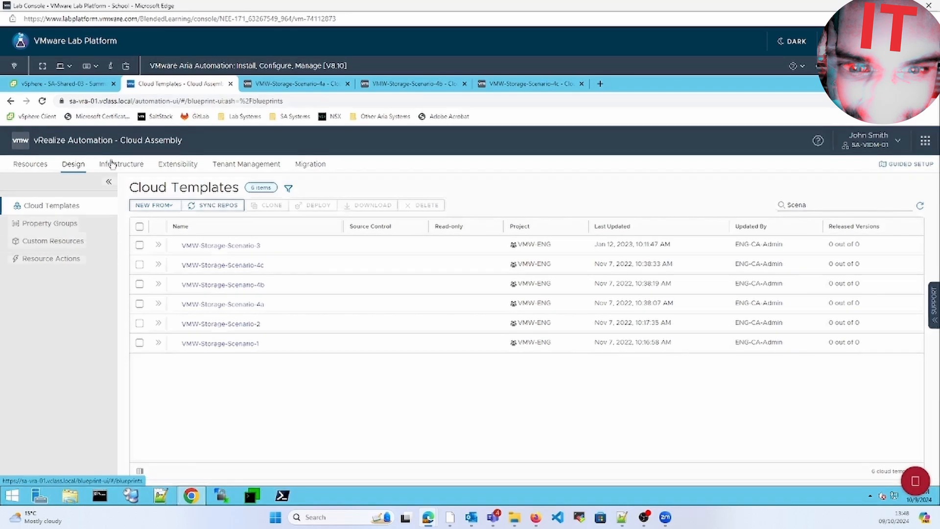
{"action": "left_click", "coordinate": [127, 168]}
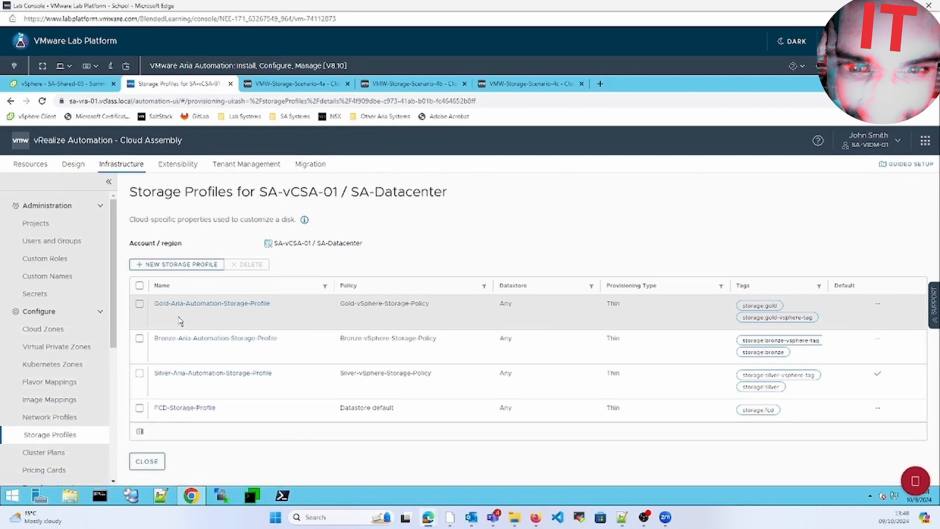
{"action": "left_click", "coordinate": [171, 374]}
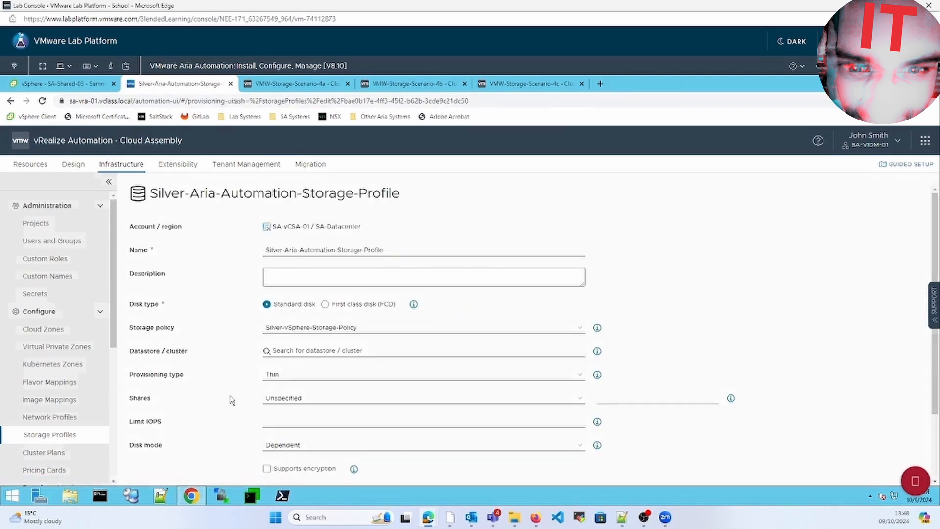
{"action": "left_click", "coordinate": [331, 305]}
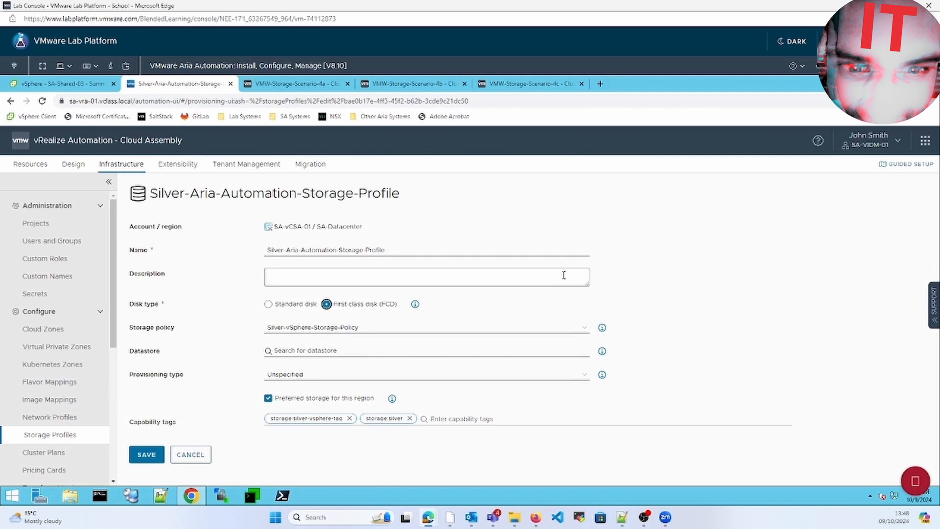
{"action": "right_click", "coordinate": [363, 462]}
{"action": "left_click", "coordinate": [163, 449]}
{"action": "left_click", "coordinate": [161, 453]}
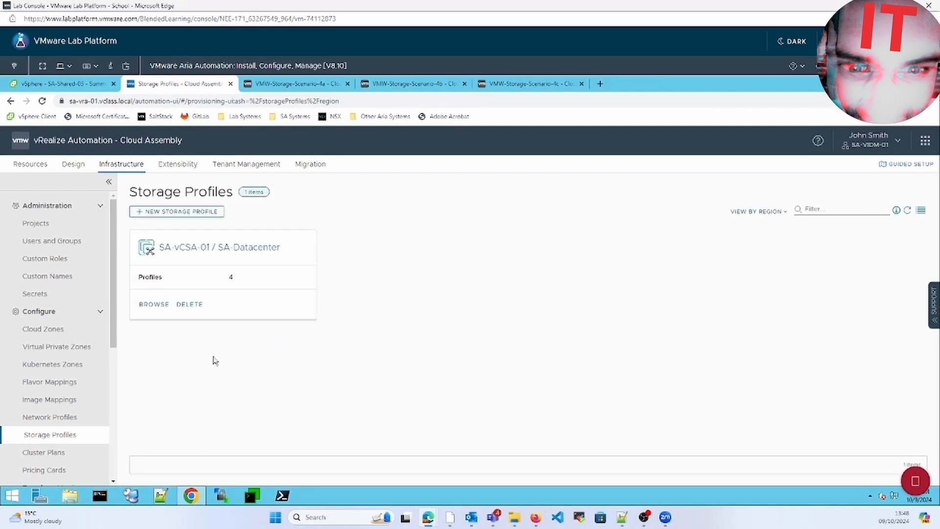
Compare the VMW-Storage-Scenario-4a, 4b and 4c templates and review the storage profiles of SA-vCSA-01 / SA-Datacenter.
{"action": "left_click", "coordinate": [31, 165]}
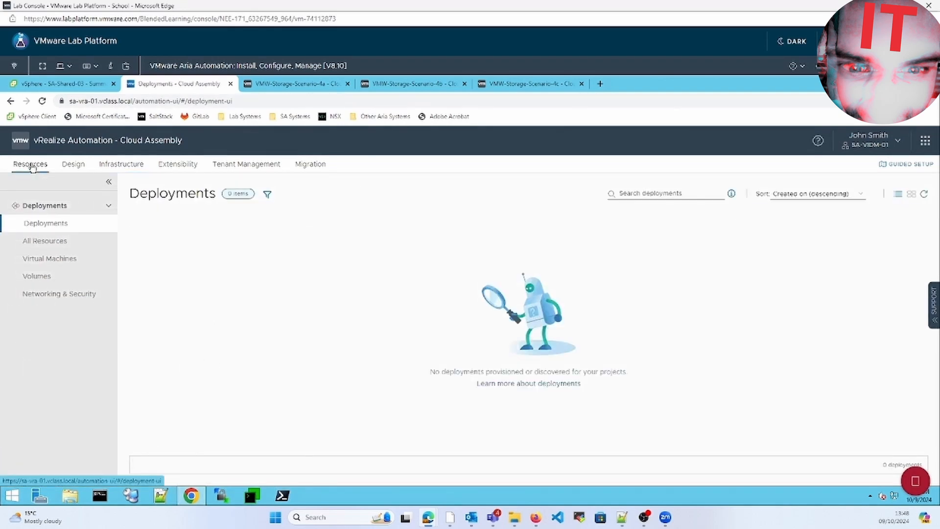
{"action": "left_click", "coordinate": [296, 85]}
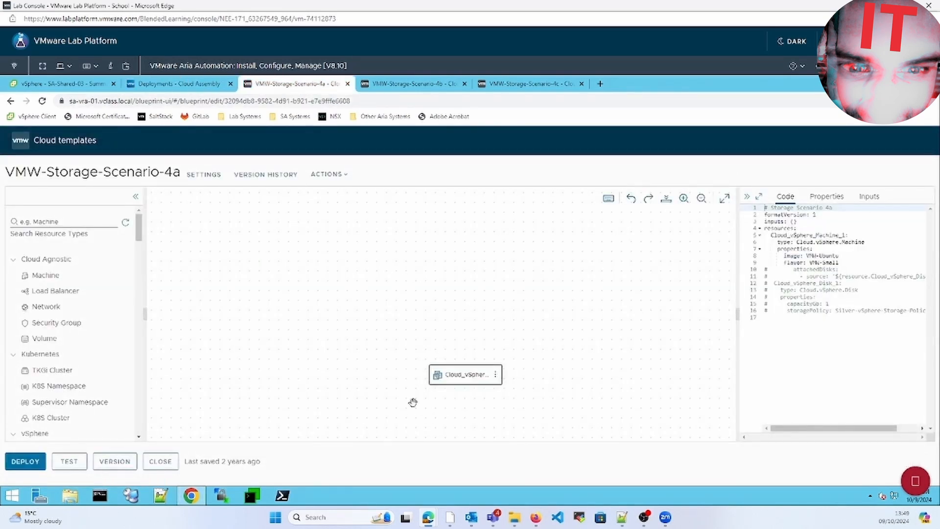
{"action": "left_click", "coordinate": [402, 86]}
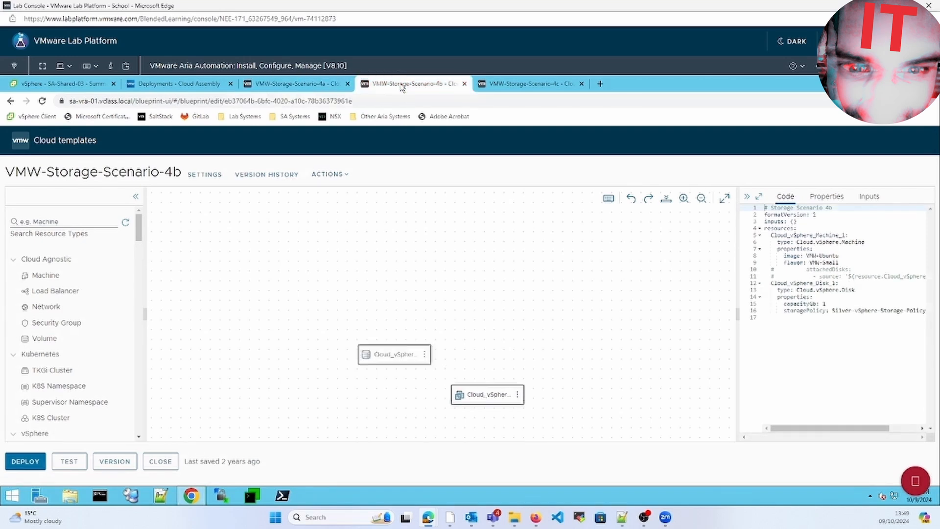
{"action": "left_click", "coordinate": [524, 88]}
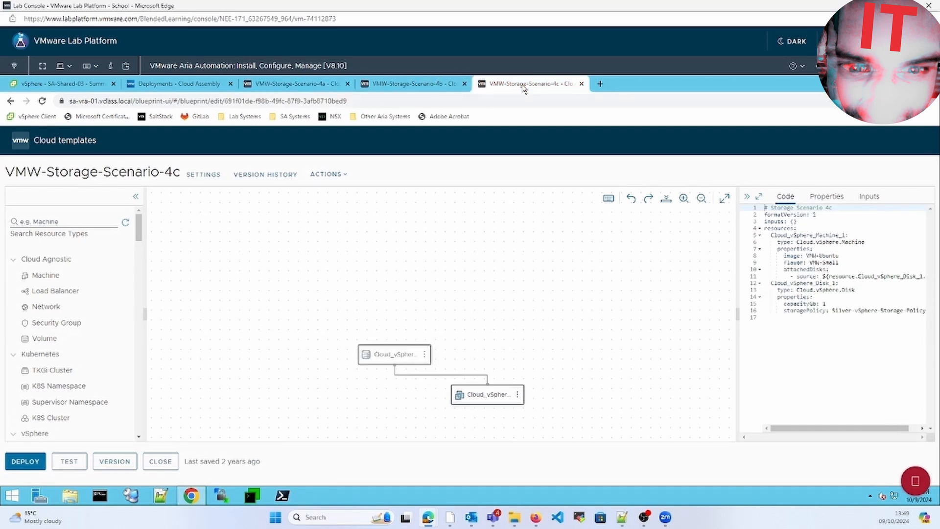
{"action": "left_click", "coordinate": [199, 86]}
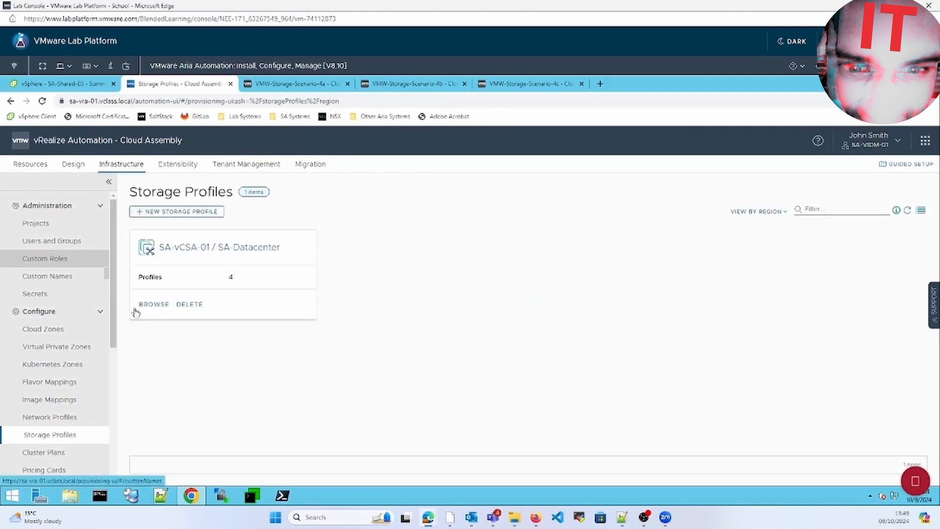
{"action": "left_click", "coordinate": [136, 305]}
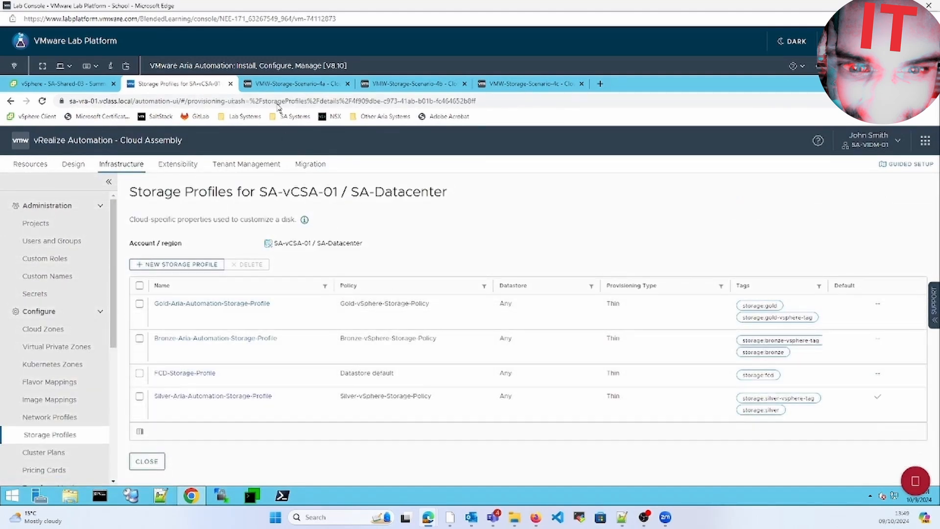
Deploy the VMW-Storage-Scenario-4a template as a new deployment named "scenario4a".
{"action": "left_click", "coordinate": [279, 86]}
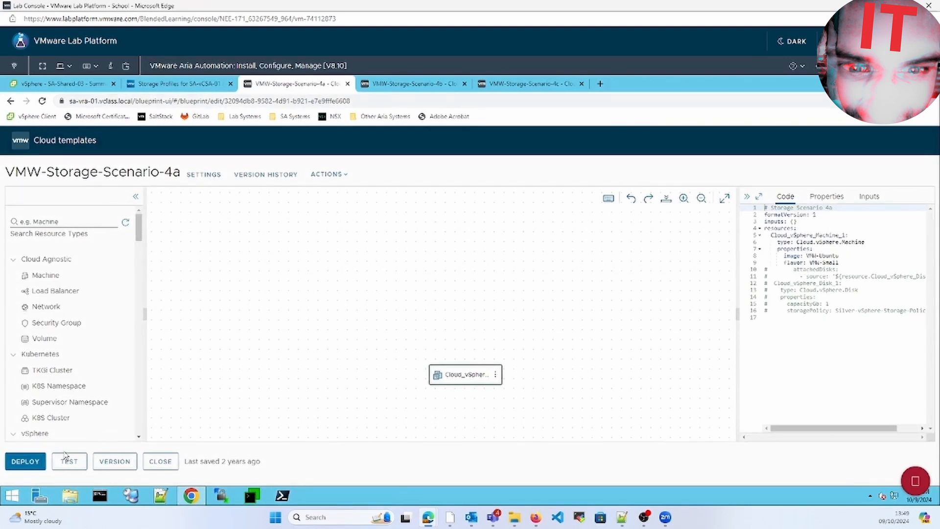
{"action": "left_click", "coordinate": [22, 463]}
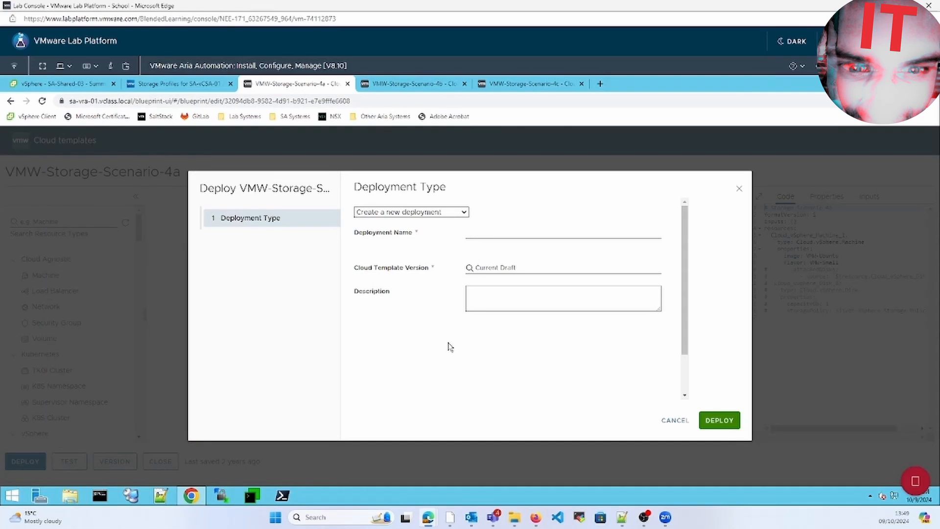
{"action": "left_click", "coordinate": [499, 228]}
{"action": "type", "text": "scenario4a"}
{"action": "left_click", "coordinate": [720, 420]}
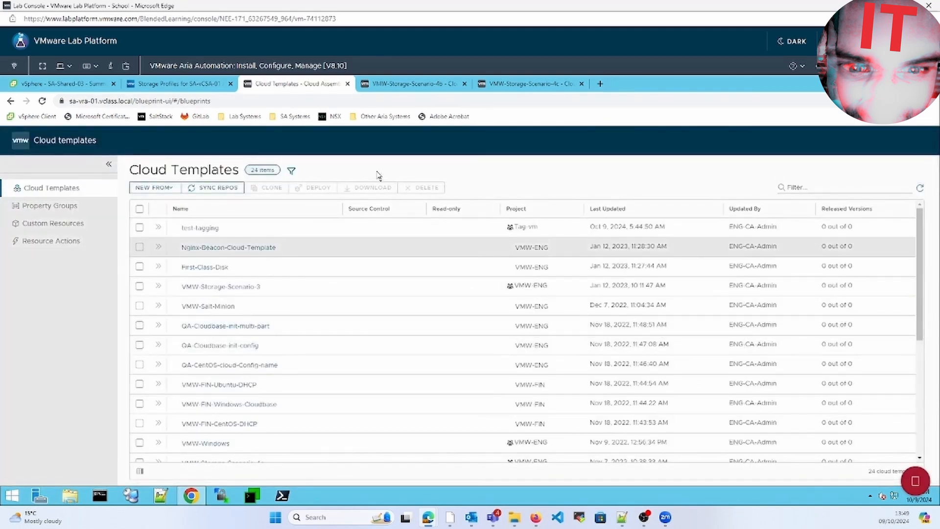
Filter the cloud templates by "4a" and reopen VMW-Storage-Scenario-4a.
{"action": "left_click", "coordinate": [801, 187]}
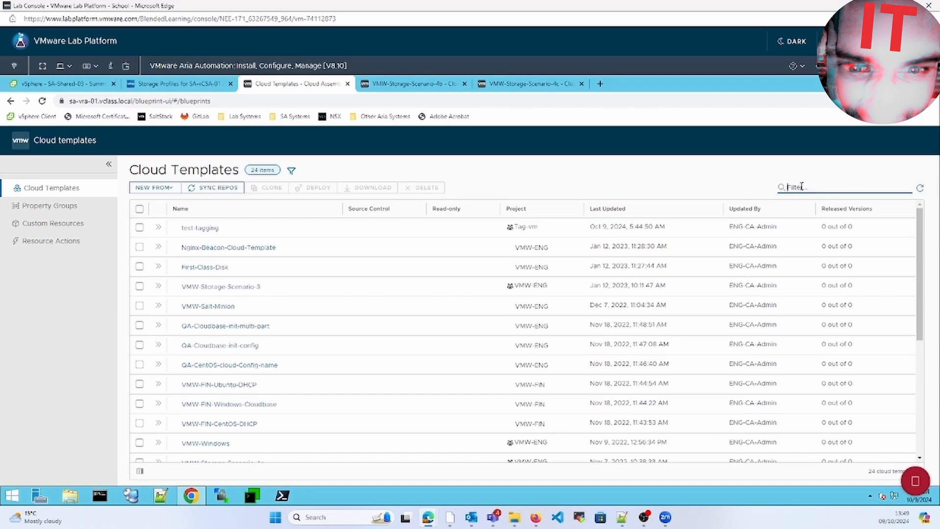
{"action": "type", "text": "4a"}
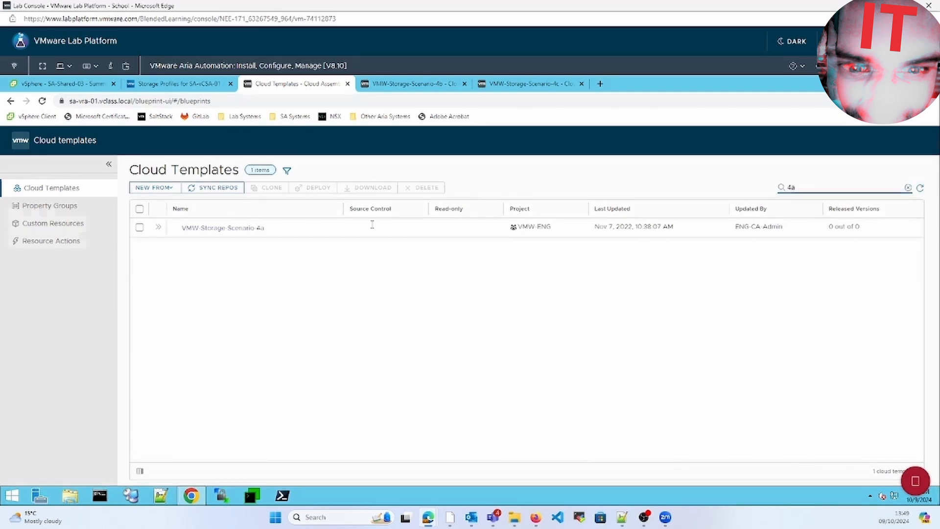
{"action": "left_click", "coordinate": [227, 229]}
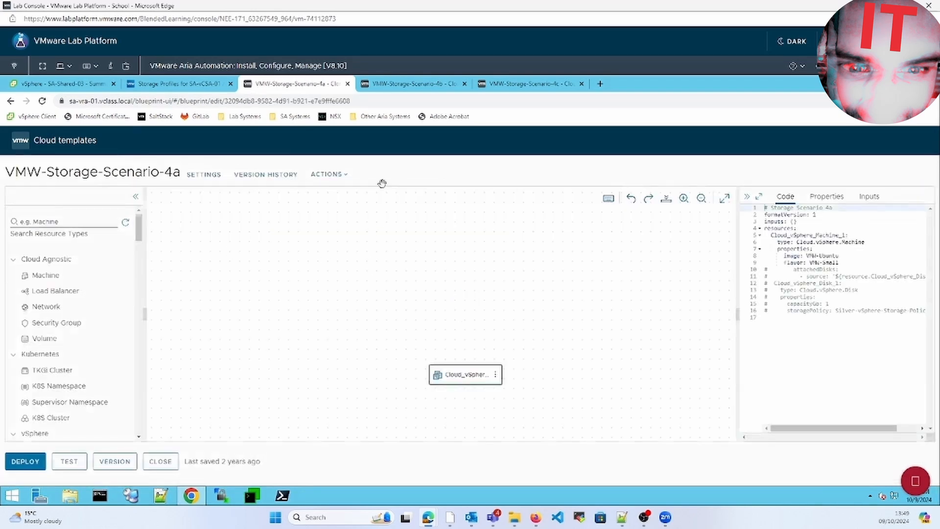
Deploy the VMW-Storage-Scenario-4b template as a new deployment named "scenario4b".
{"action": "left_click", "coordinate": [395, 85]}
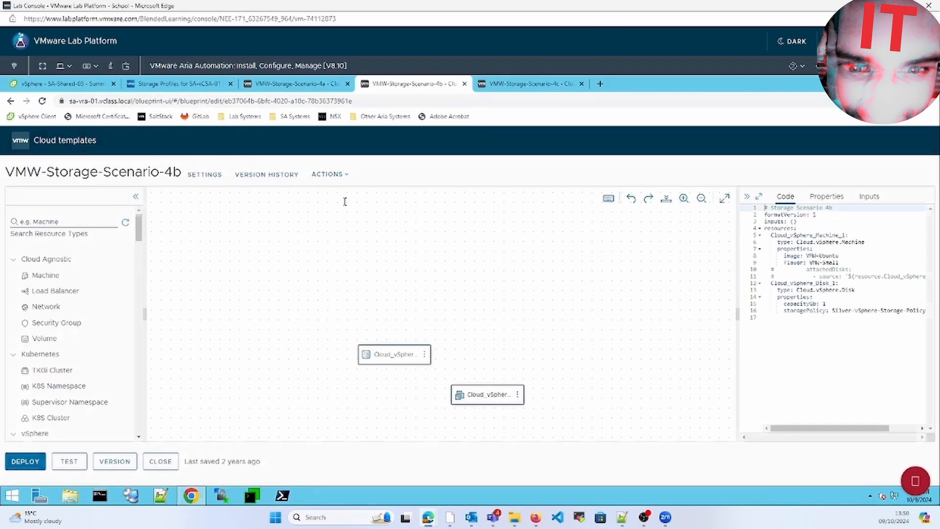
{"action": "left_click", "coordinate": [27, 462]}
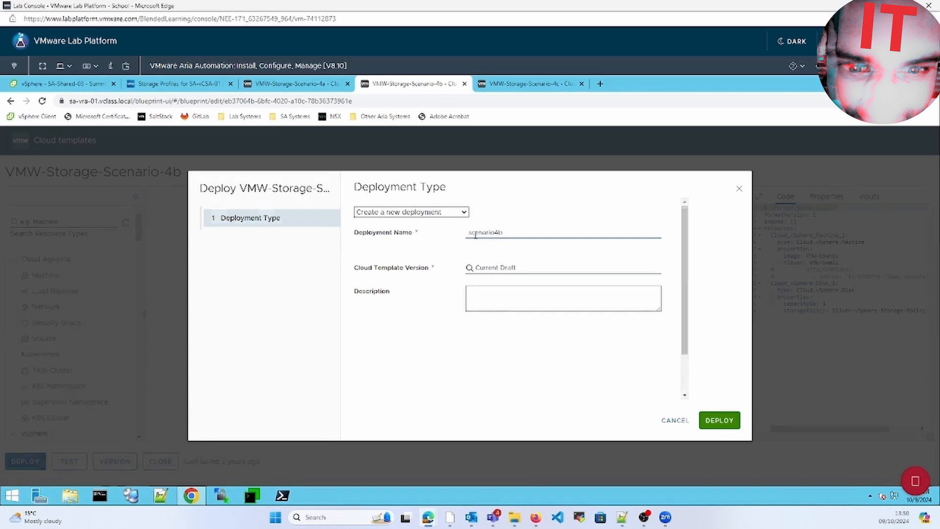
{"action": "left_click", "coordinate": [734, 419]}
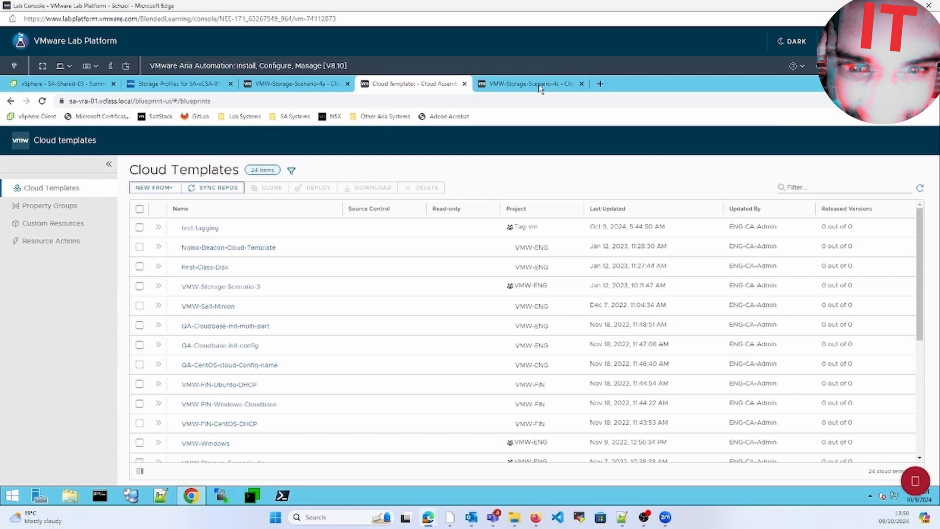
Deploy the VMW-Storage-Scenario-4c template as a new deployment named "scenario4c".
{"action": "left_click", "coordinate": [540, 87]}
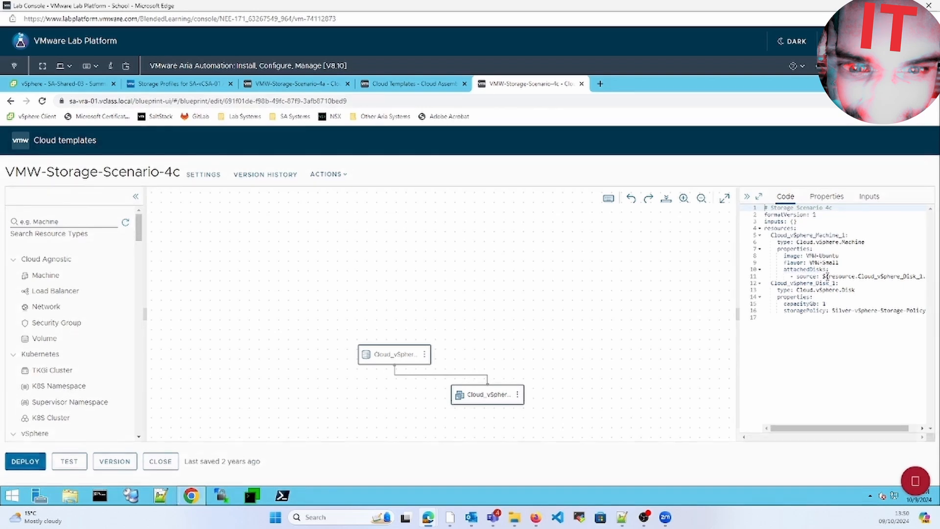
{"action": "left_click", "coordinate": [25, 462]}
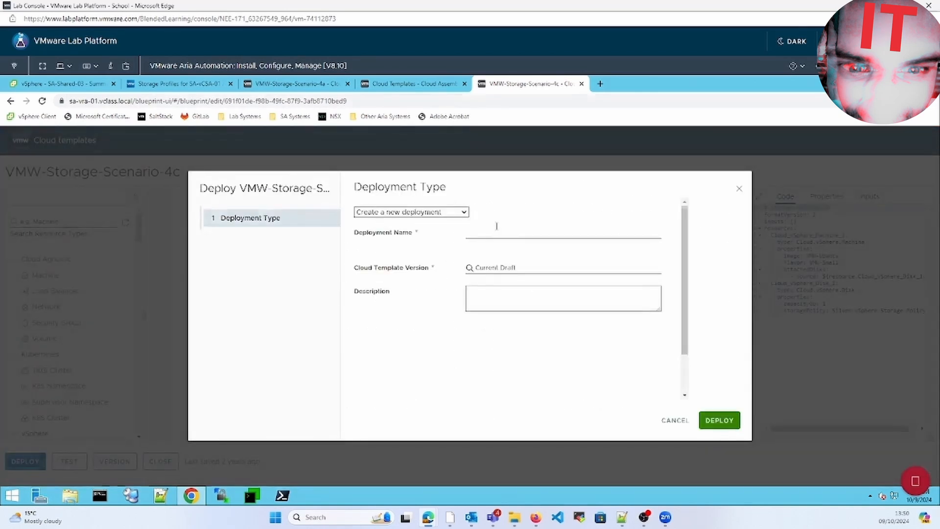
{"action": "left_click", "coordinate": [498, 237]}
{"action": "type", "text": "scenario4c"}
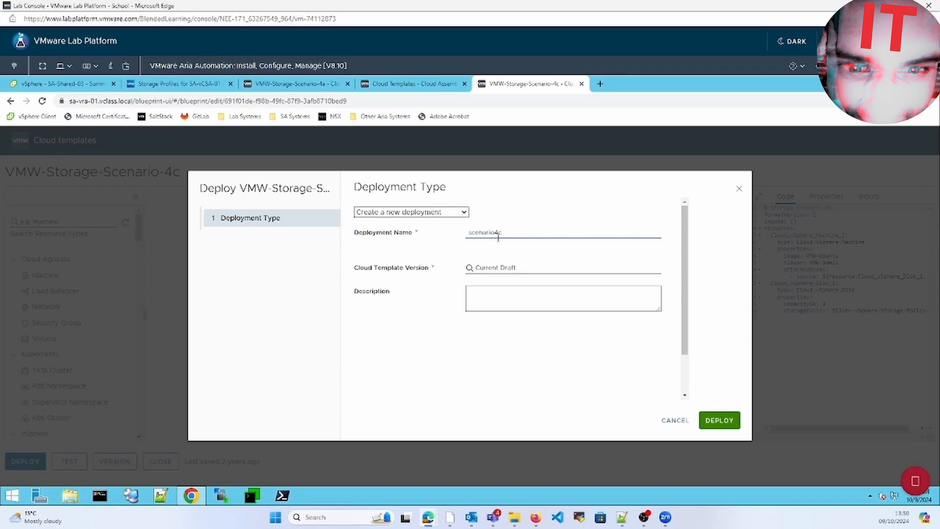
{"action": "left_click", "coordinate": [726, 420]}
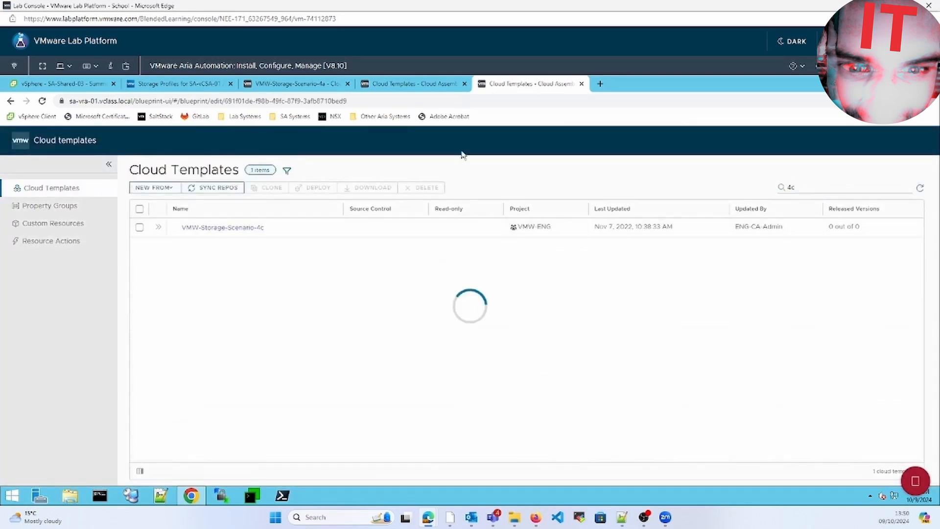
Filter the cloud templates by "4b" and reopen VMW-Storage-Scenario-4b.
{"action": "left_click", "coordinate": [414, 84]}
{"action": "left_click", "coordinate": [846, 187]}
{"action": "type", "text": "4b"}
{"action": "left_click", "coordinate": [259, 228]}
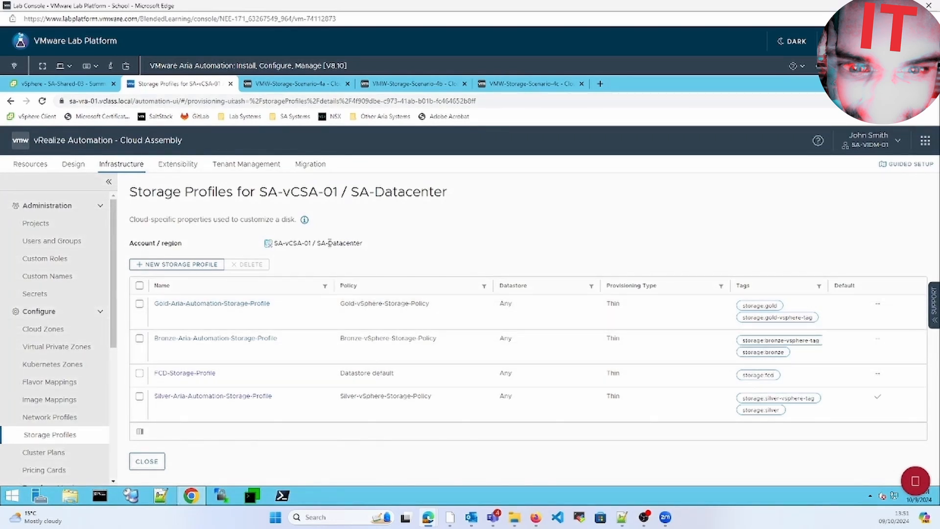
Check the status of the three scenario 4 deployments against the code of the 4a, 4b and 4c templates.
{"action": "left_click", "coordinate": [41, 168]}
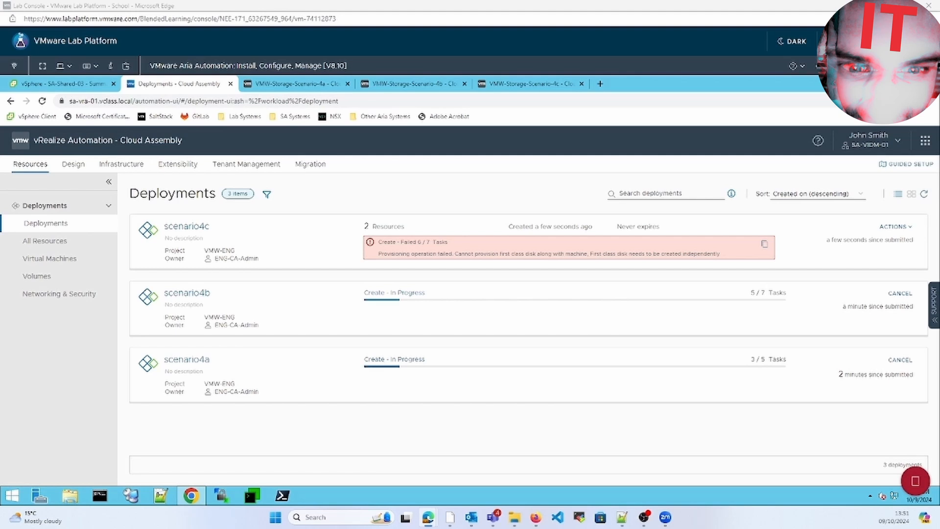
{"action": "left_click", "coordinate": [296, 83]}
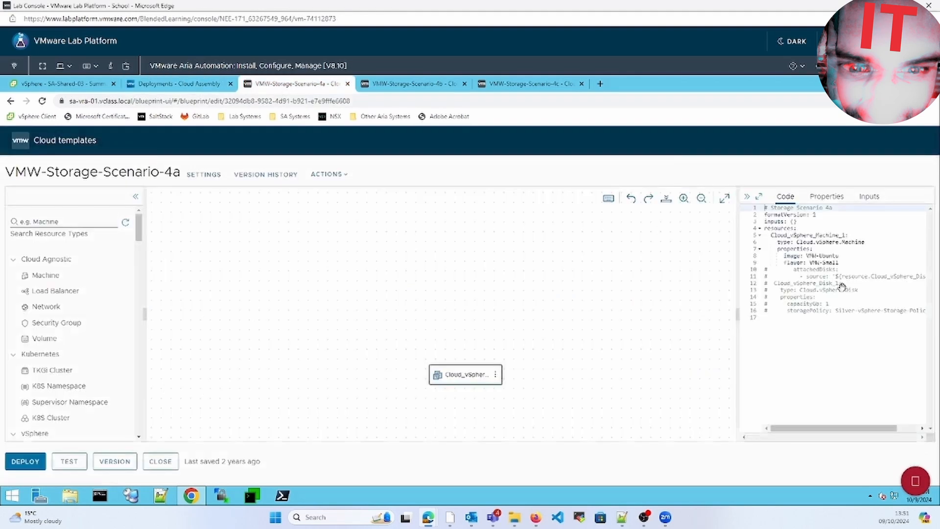
{"action": "left_click", "coordinate": [412, 83]}
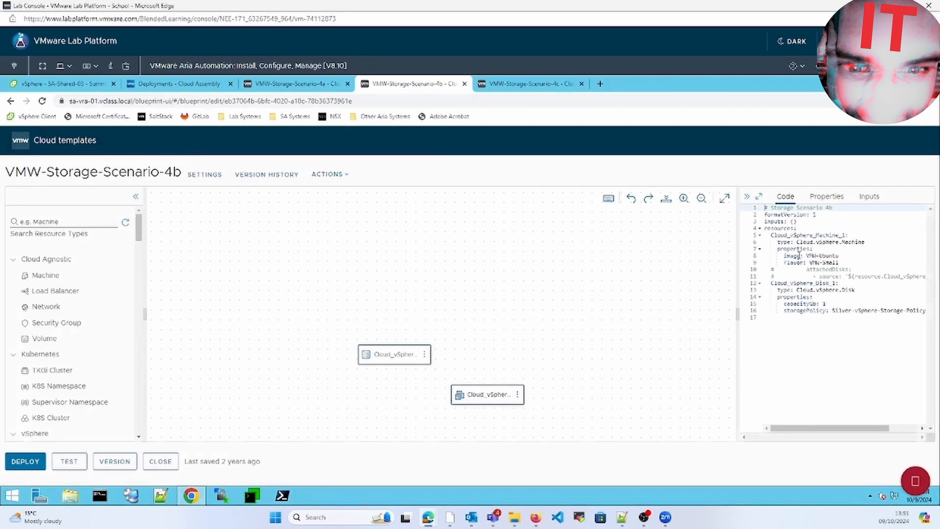
{"action": "left_click", "coordinate": [523, 86]}
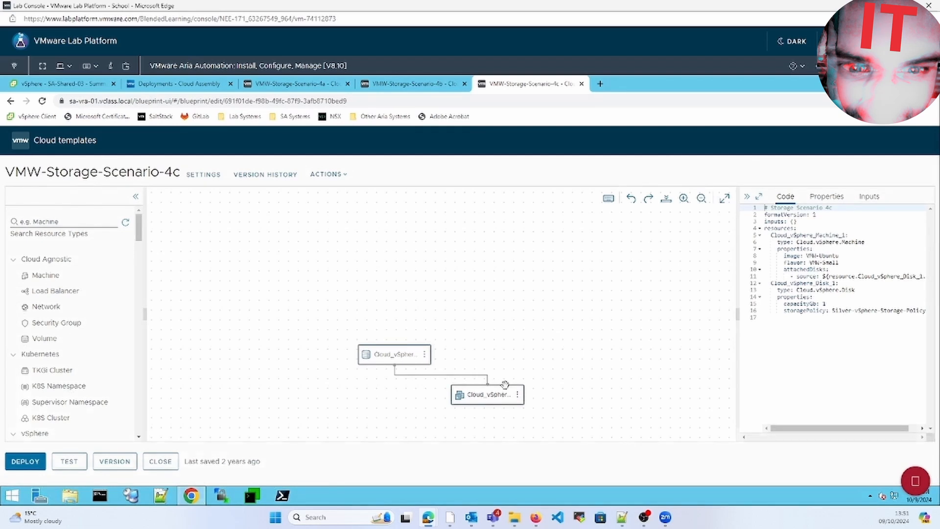
{"action": "left_click", "coordinate": [161, 86]}
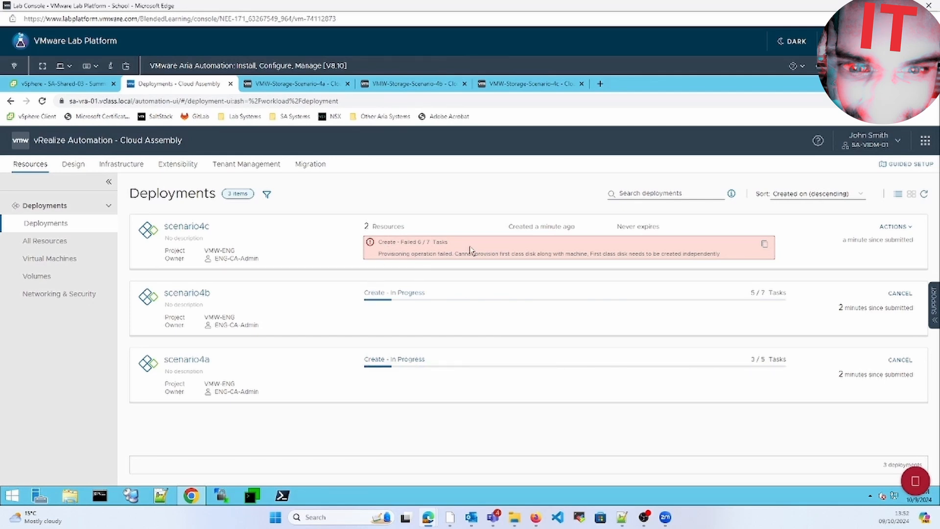
Examine the scenario4c deployment's provisioning message against the disk attachment in the 4b and 4c templates, returning to the deployments list.
{"action": "left_click_drag", "start_coordinate": [487, 254], "coordinate": [596, 253]}
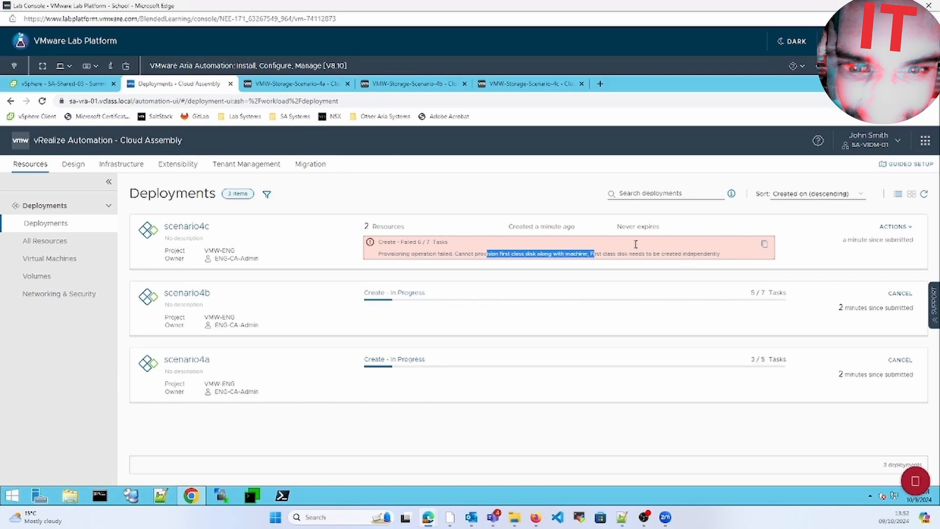
{"action": "left_click", "coordinate": [479, 197]}
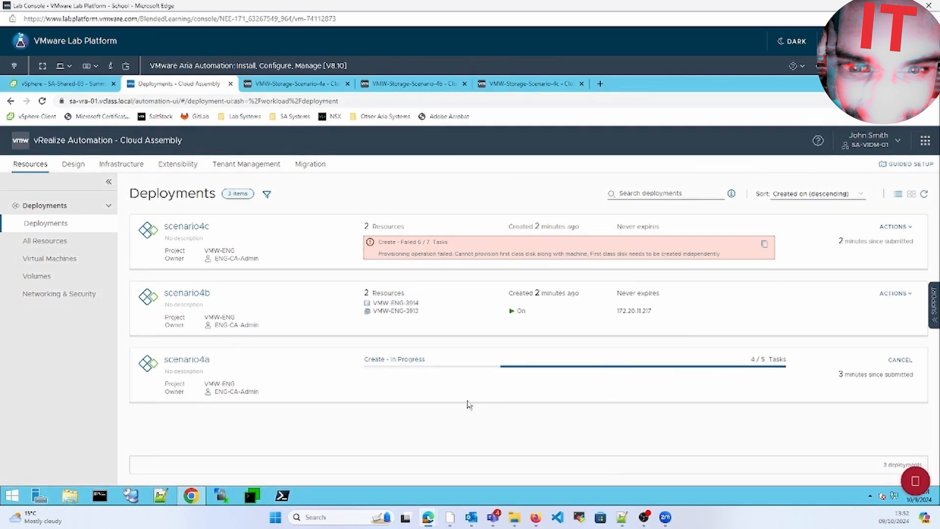
{"action": "left_click", "coordinate": [434, 86]}
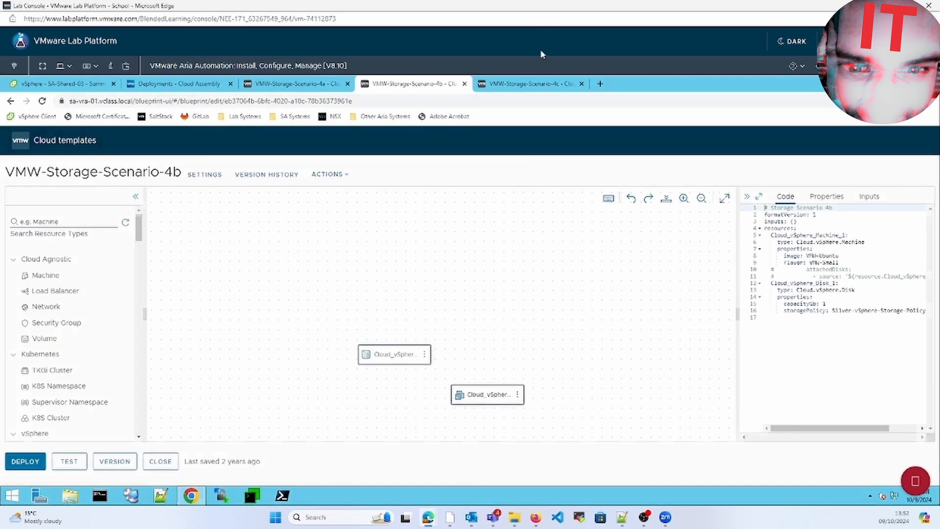
{"action": "left_click", "coordinate": [531, 85]}
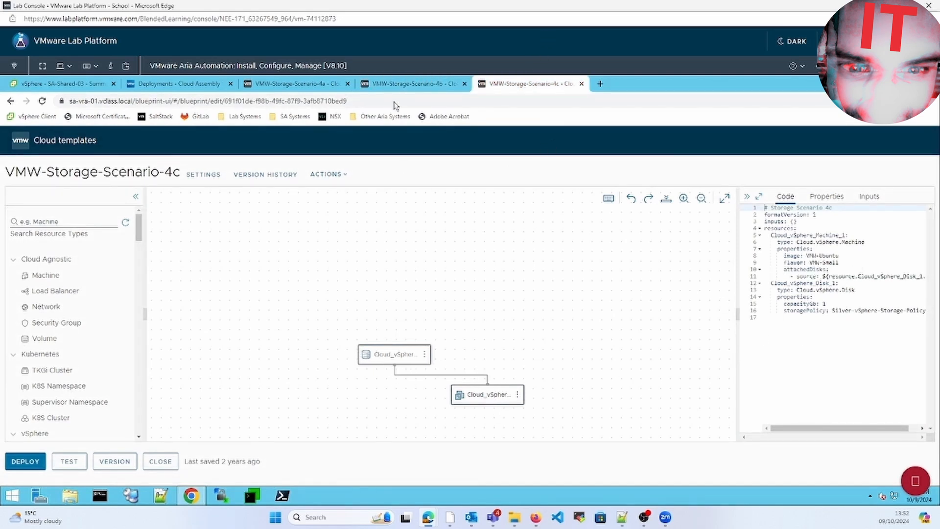
{"action": "left_click", "coordinate": [398, 87]}
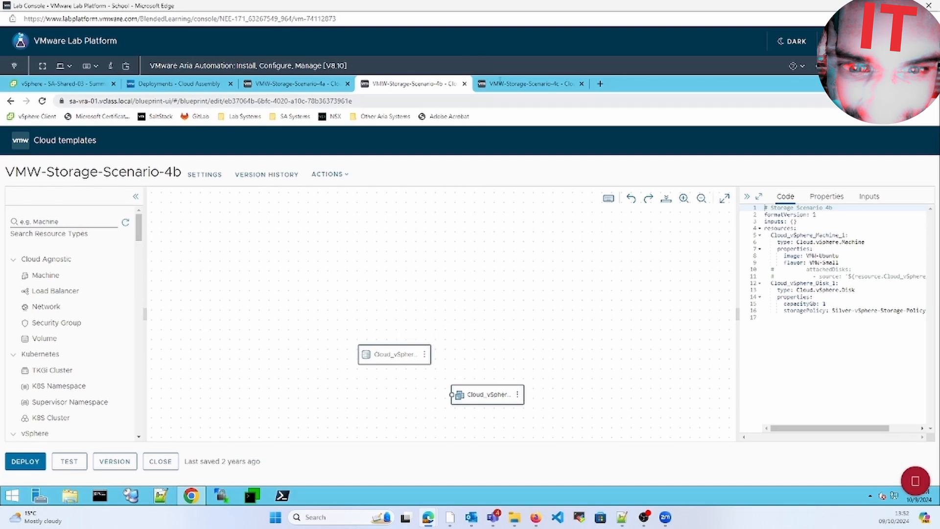
{"action": "left_click", "coordinate": [507, 87]}
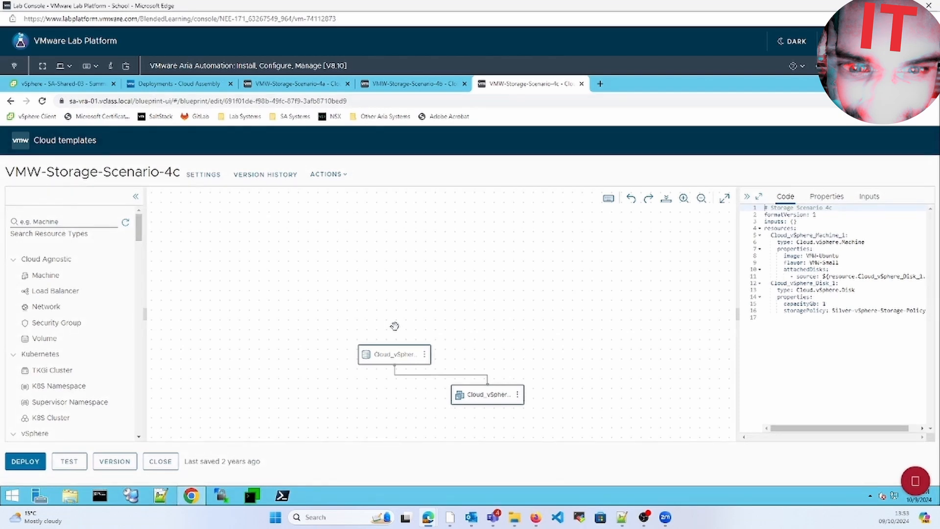
{"action": "left_click", "coordinate": [297, 85]}
{"action": "left_click", "coordinate": [181, 89]}
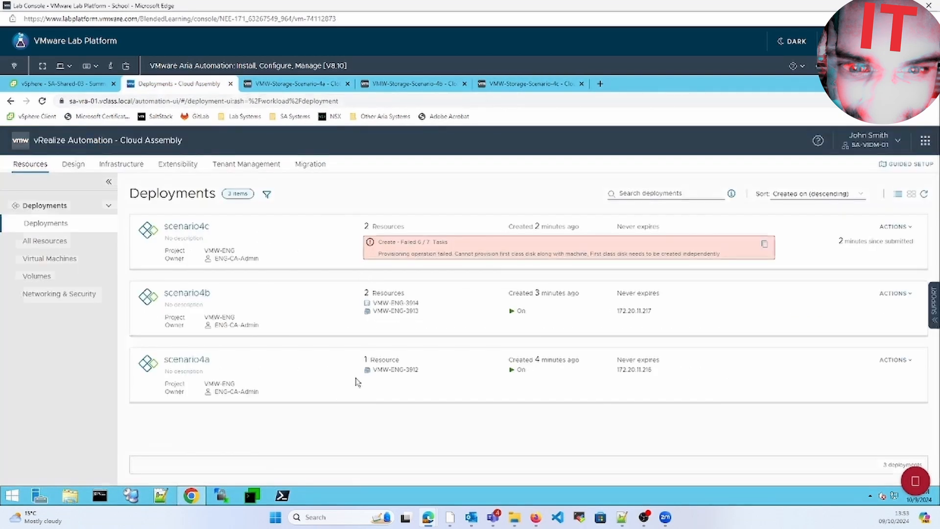